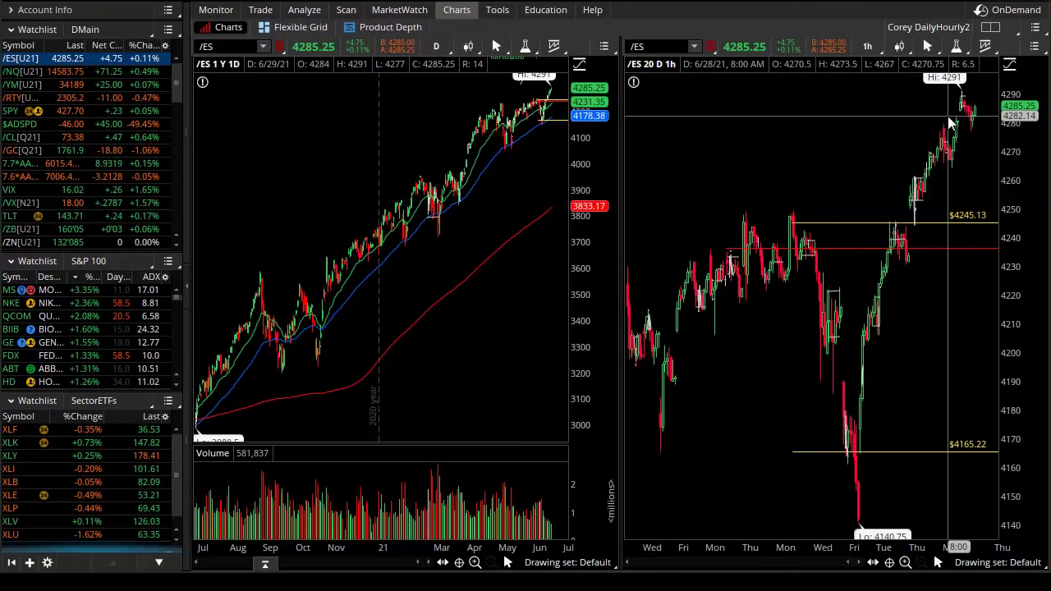
Step: Review the /NQ, /YM and /RTY futures charts in turn, enlarging the recent months on the /RTY daily chart
key("Down")
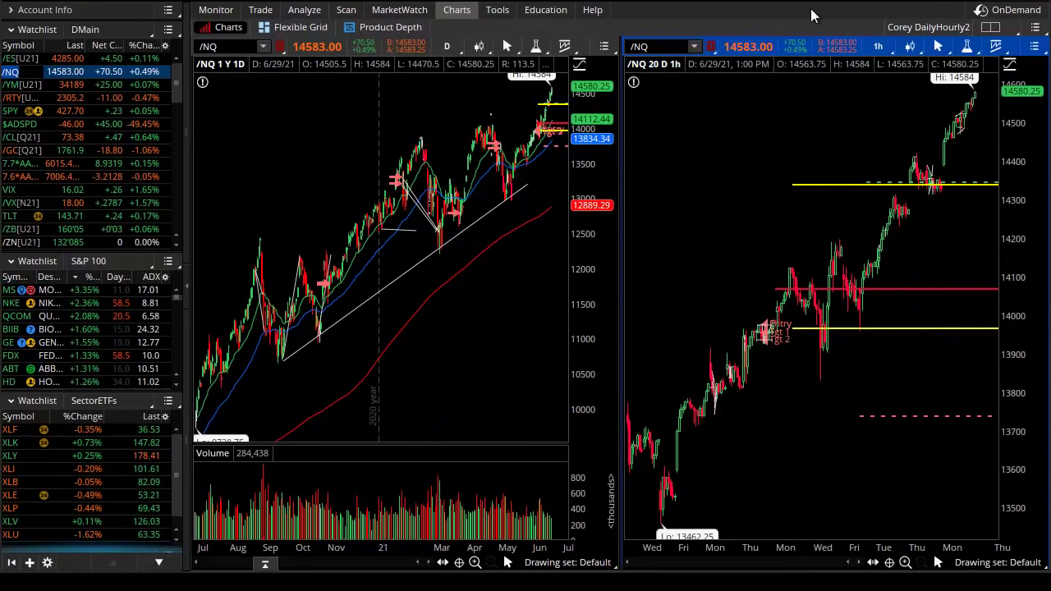
left_click(13, 84)
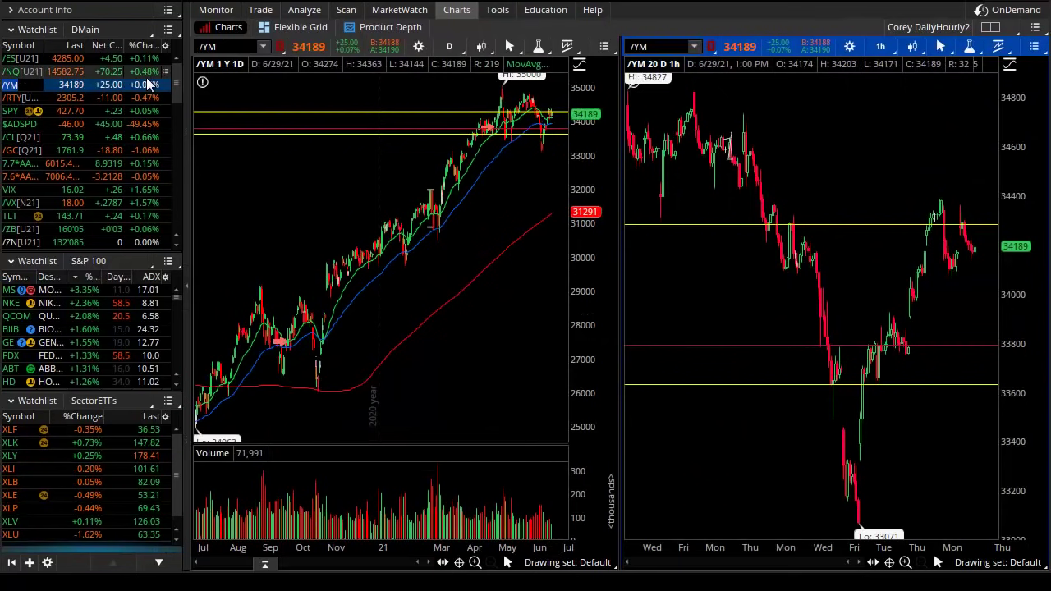
left_click(25, 98)
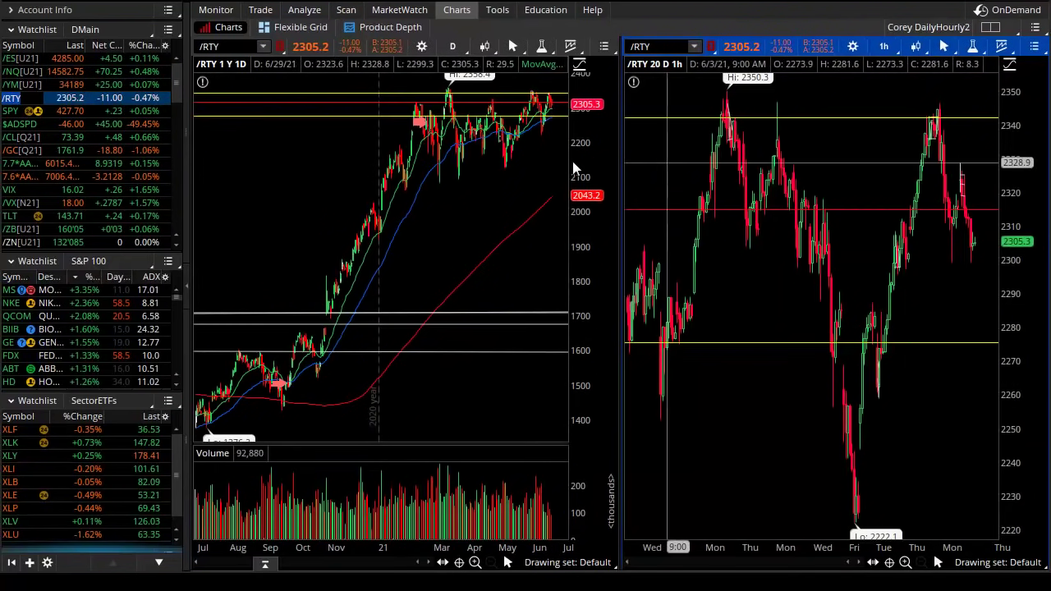
left_click_drag(369, 115, 693, 150)
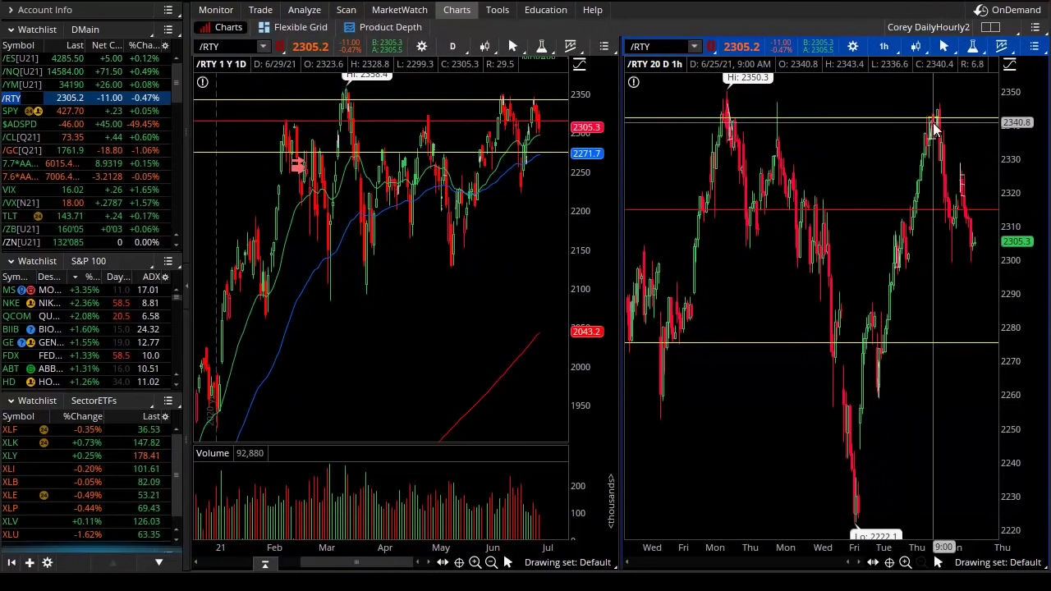
Step: Chart IWM and zoom its daily view in to roughly February through July
left_click(236, 47)
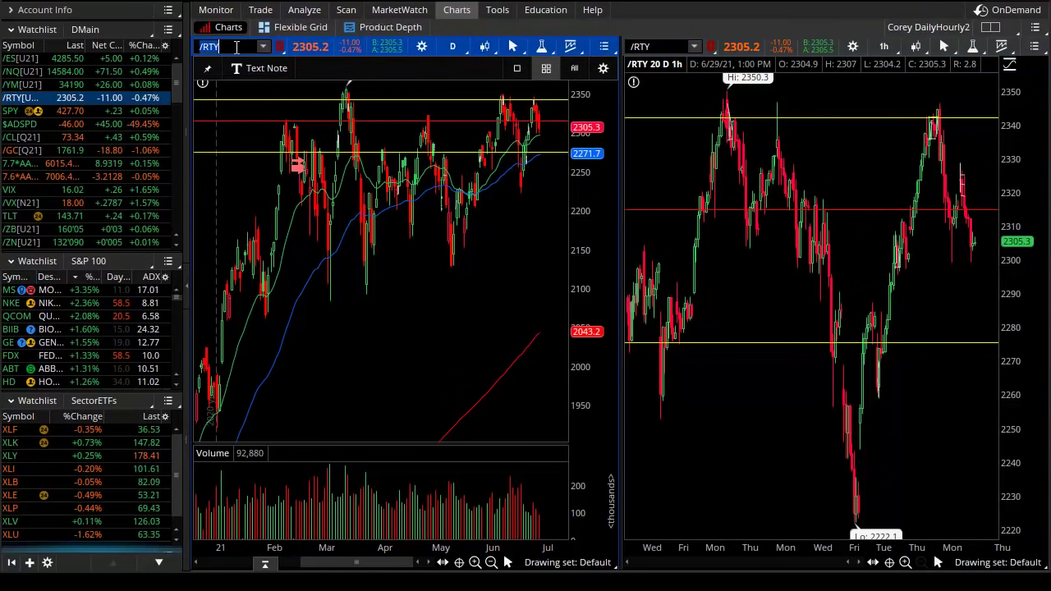
type("IWM")
key("Return")
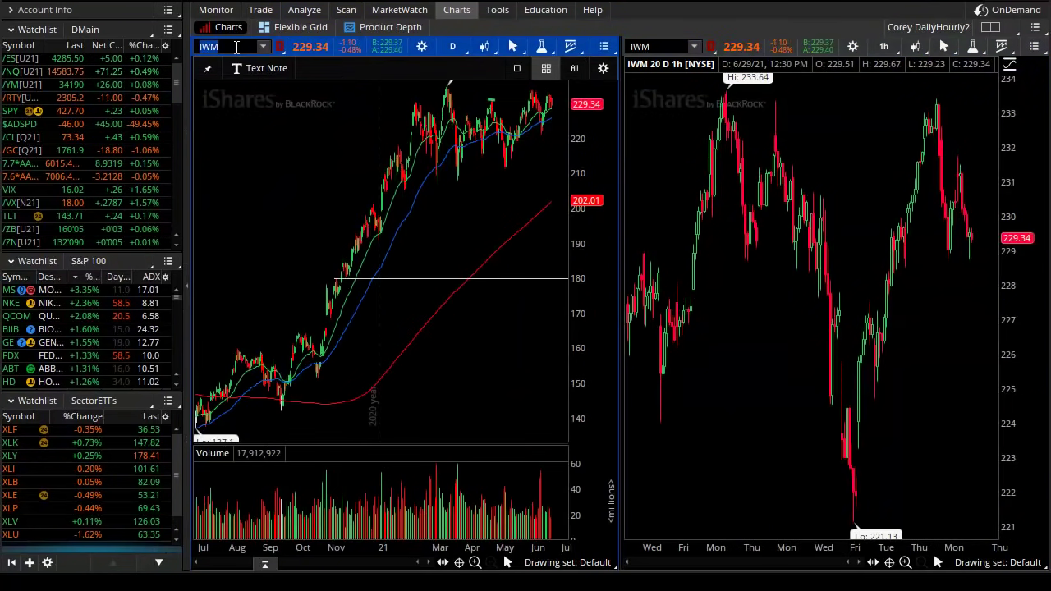
left_click_drag(351, 122, 661, 122)
left_click_drag(279, 139, 642, 137)
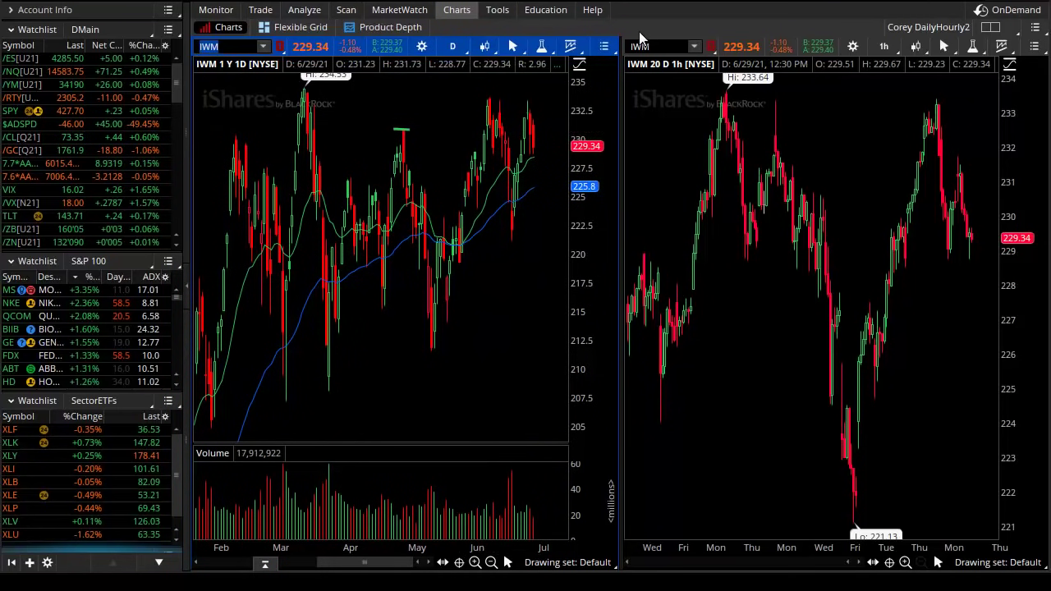
Step: Chart the /ES futures and examine the S&P 500 heat map in MarketWatch
left_click(41, 59)
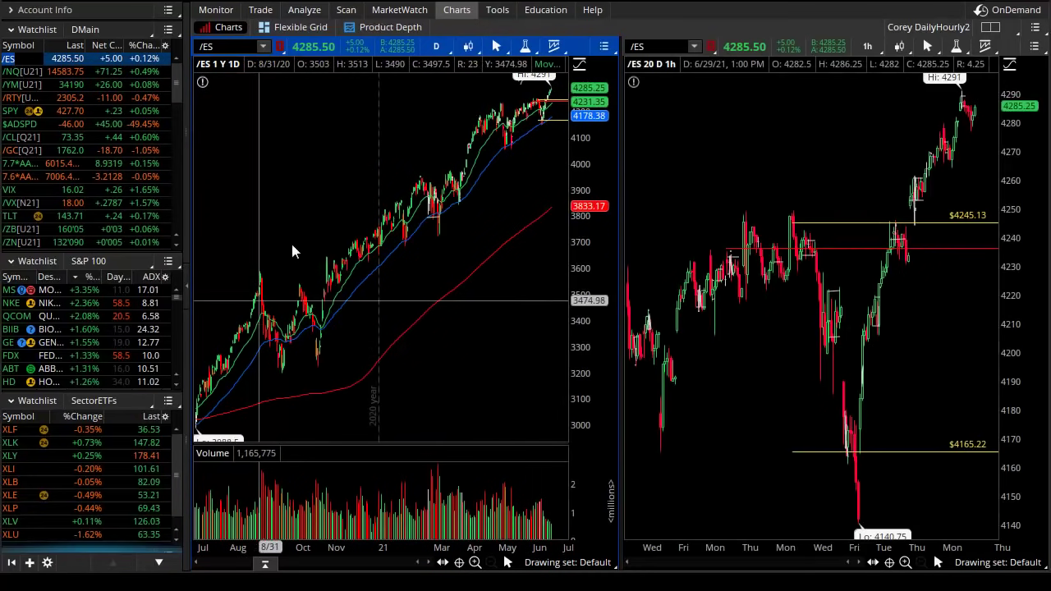
left_click(414, 11)
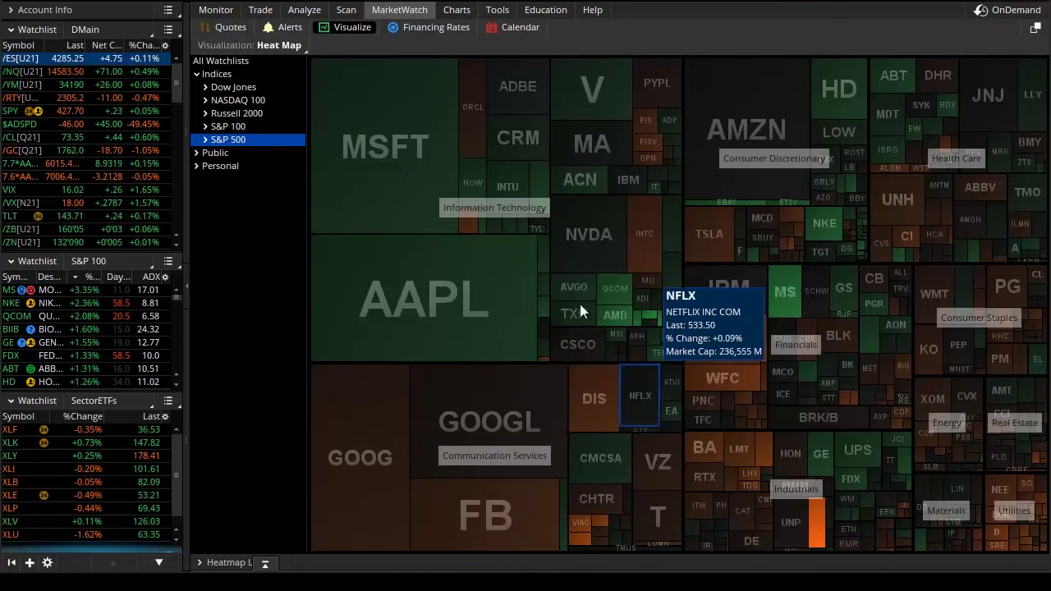
mouse_move(564, 294)
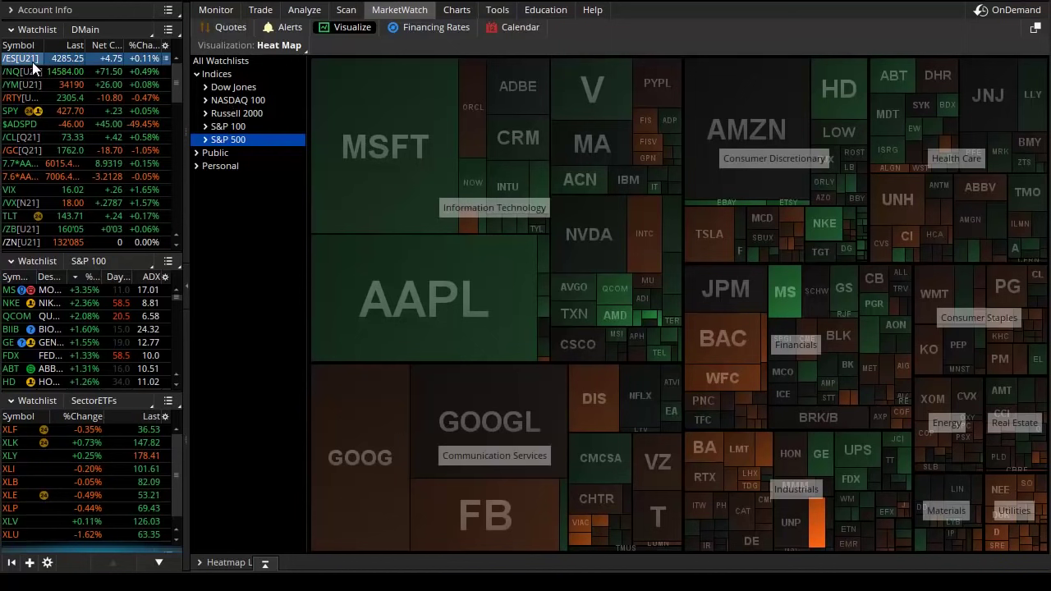
Step: Show the NASDAQ 100 heat map and inspect the details of MSFT, AAPL, GOOG, GOOGL, FB, TSLA and AMZN
left_click(232, 101)
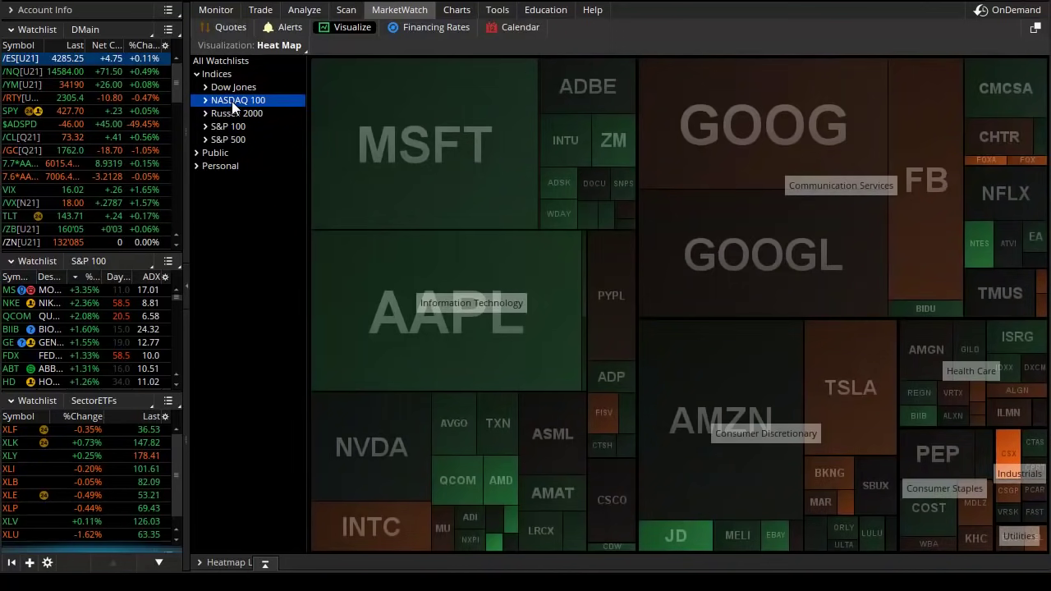
mouse_move(515, 291)
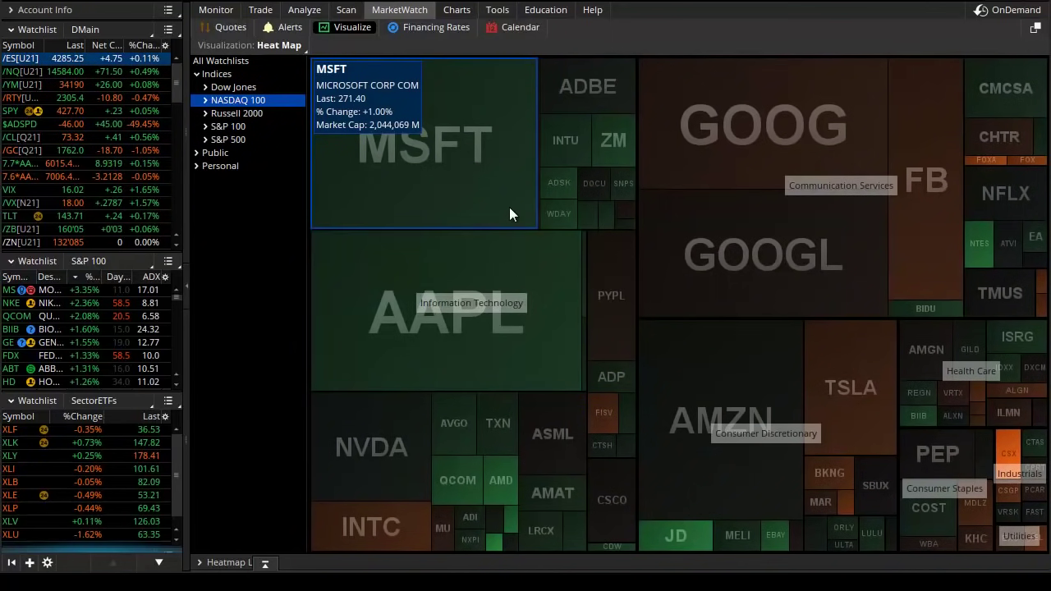
mouse_move(459, 223)
mouse_move(420, 282)
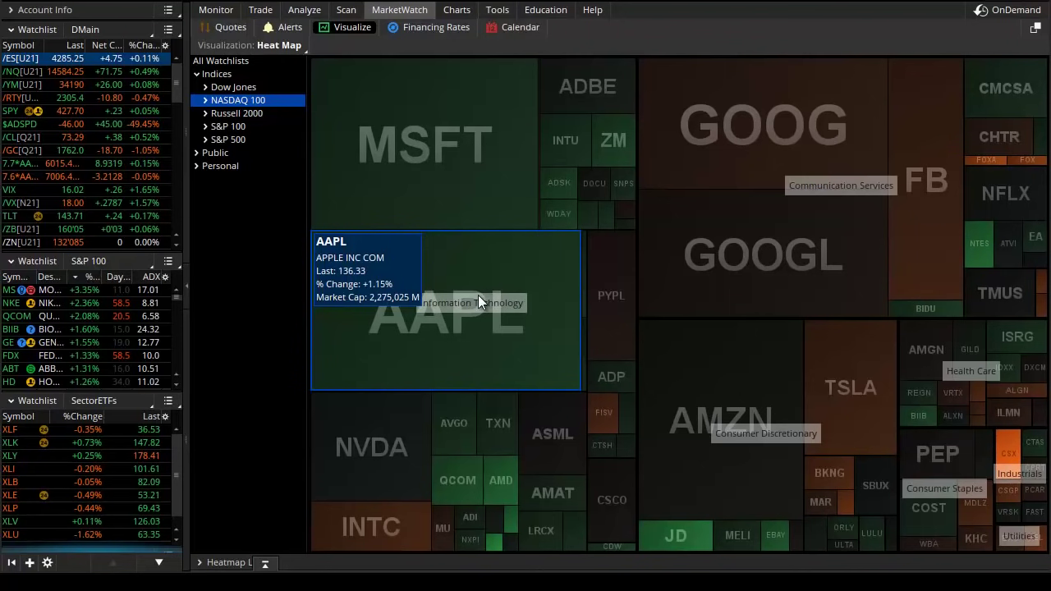
mouse_move(480, 191)
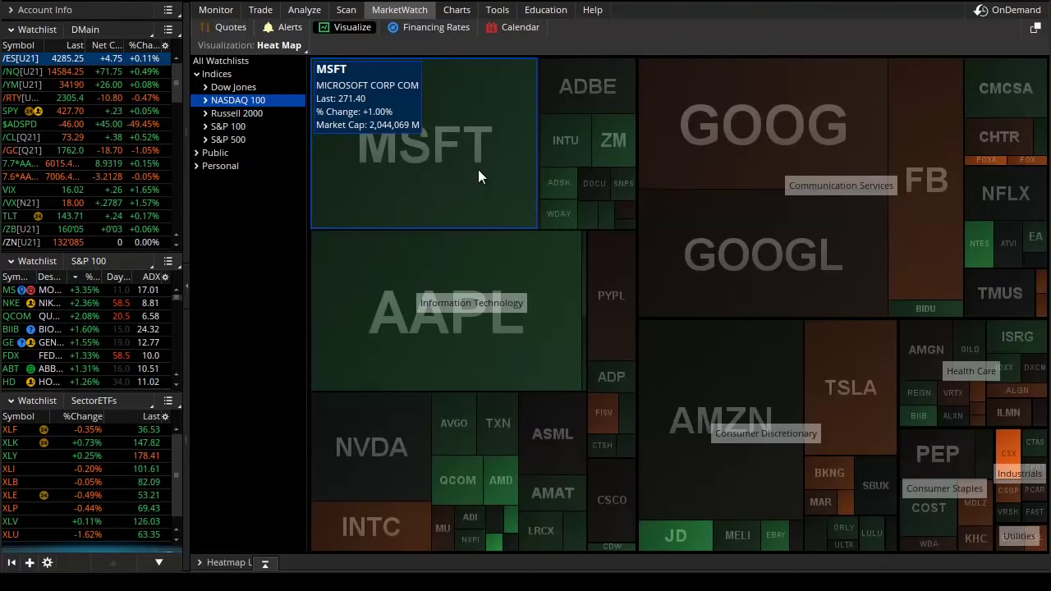
mouse_move(797, 148)
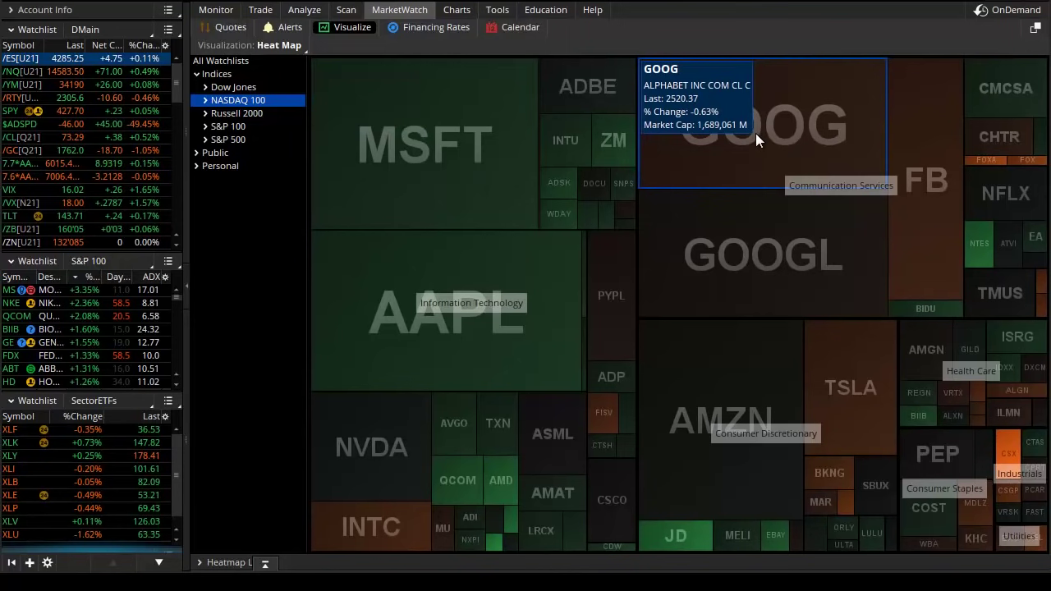
mouse_move(845, 256)
mouse_move(902, 124)
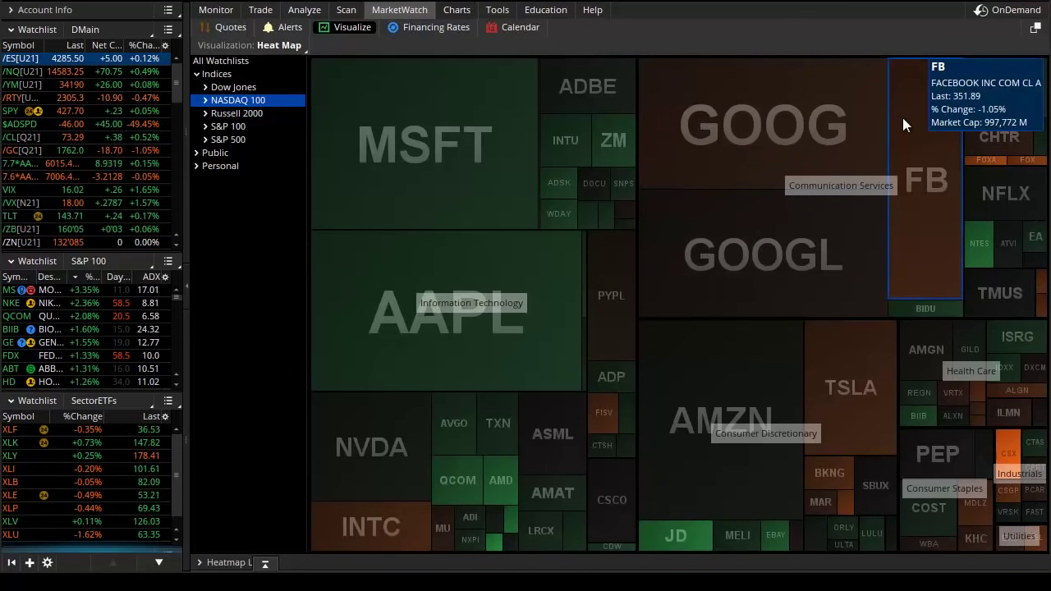
mouse_move(854, 351)
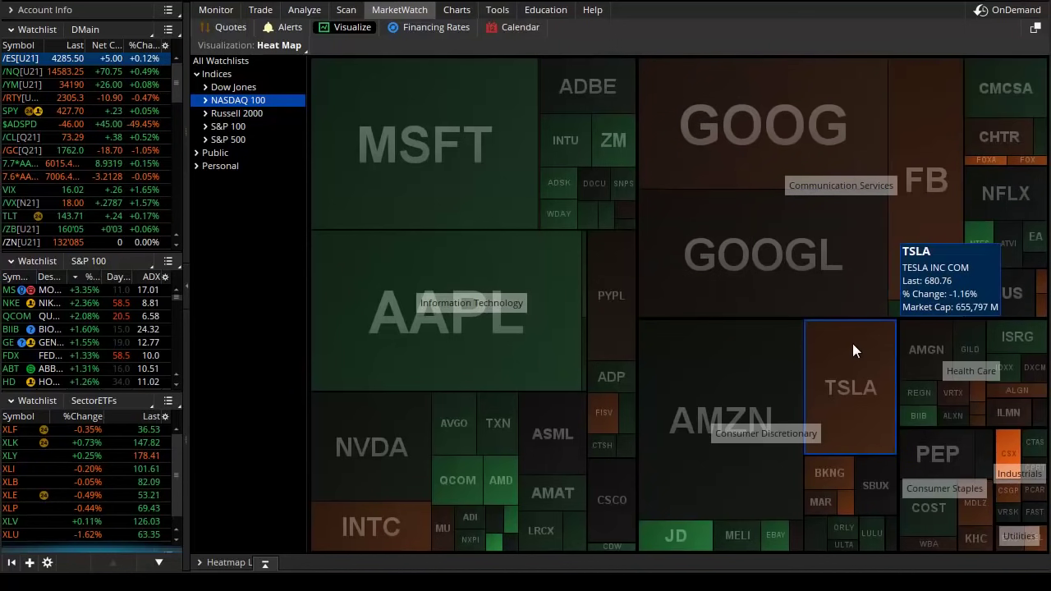
mouse_move(761, 378)
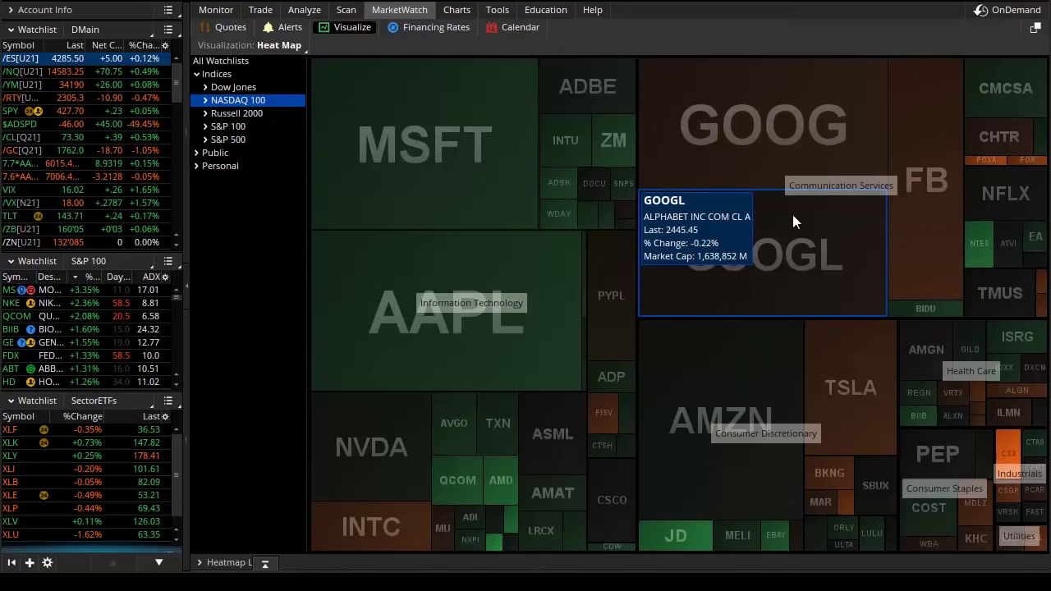
mouse_move(451, 206)
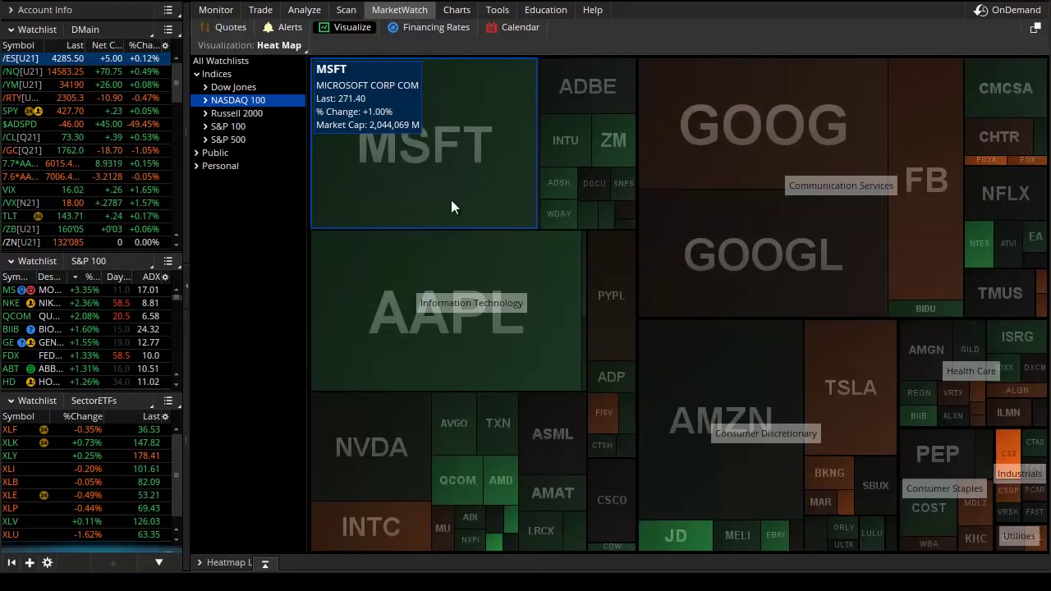
Step: Return to the charts, load /NQ, and step its intraday chart through the 15-minute, 5-minute and 1-minute time frames
left_click(454, 10)
left_click(41, 72)
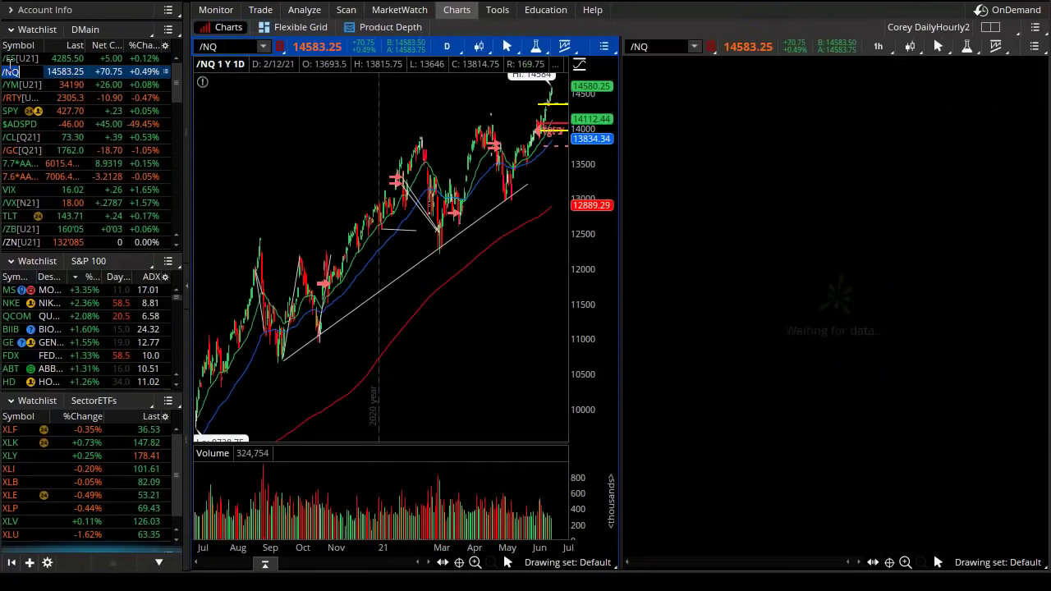
left_click(881, 44)
left_click(823, 158)
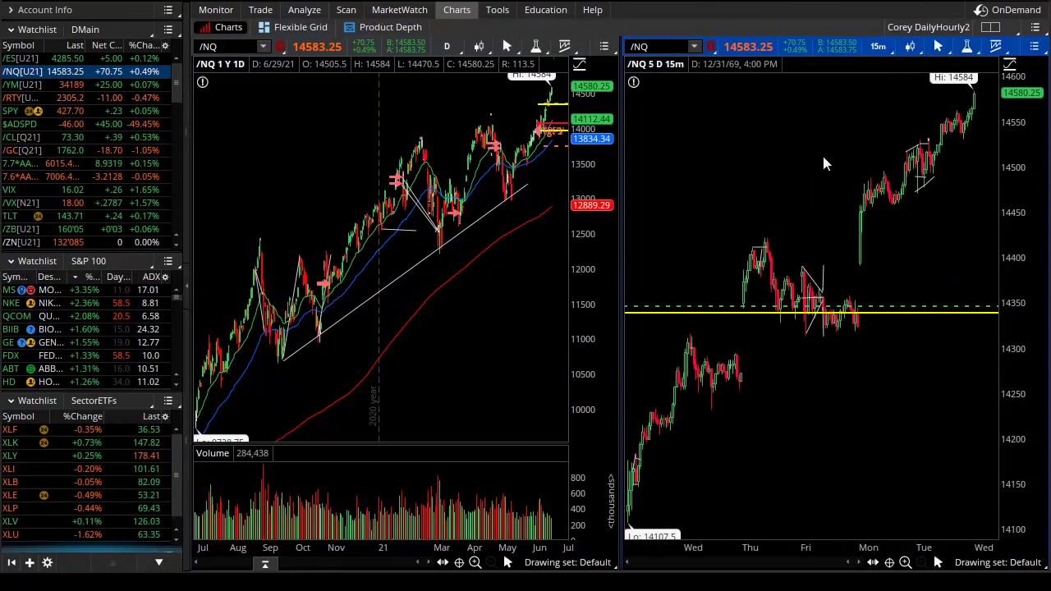
left_click(878, 46)
left_click(829, 124)
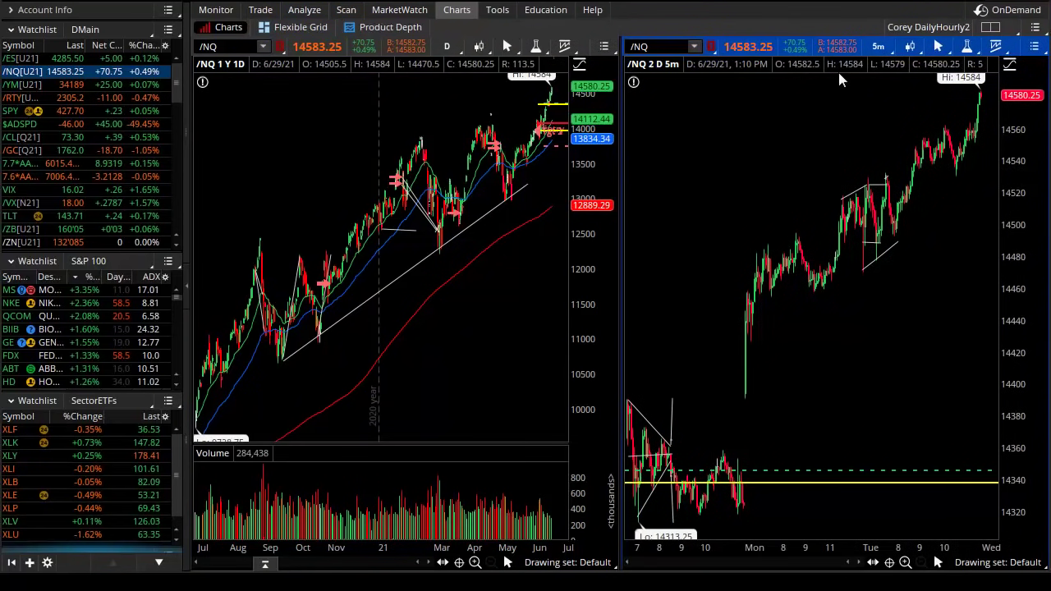
left_click(878, 45)
left_click(825, 109)
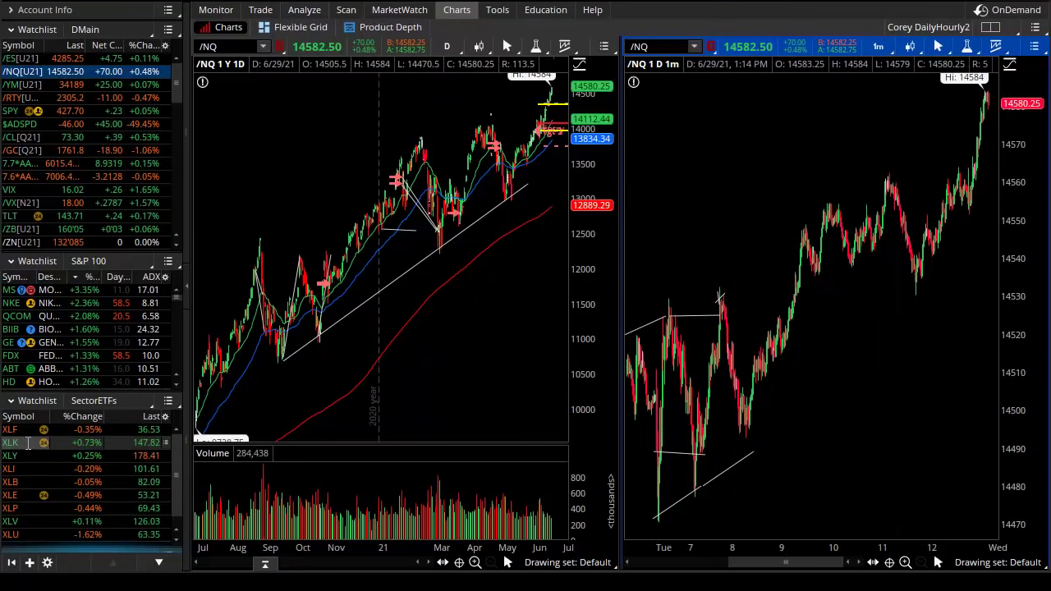
Step: Review the XLK and XLY sector ETF charts and check AMZN's details in the NASDAQ 100 heat map
left_click(61, 443)
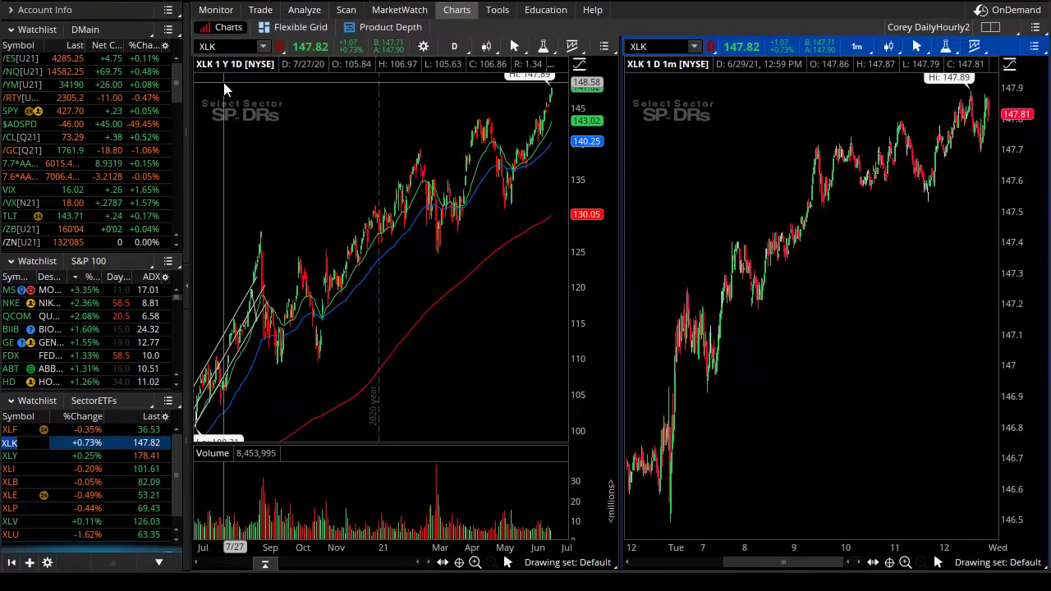
left_click(21, 457)
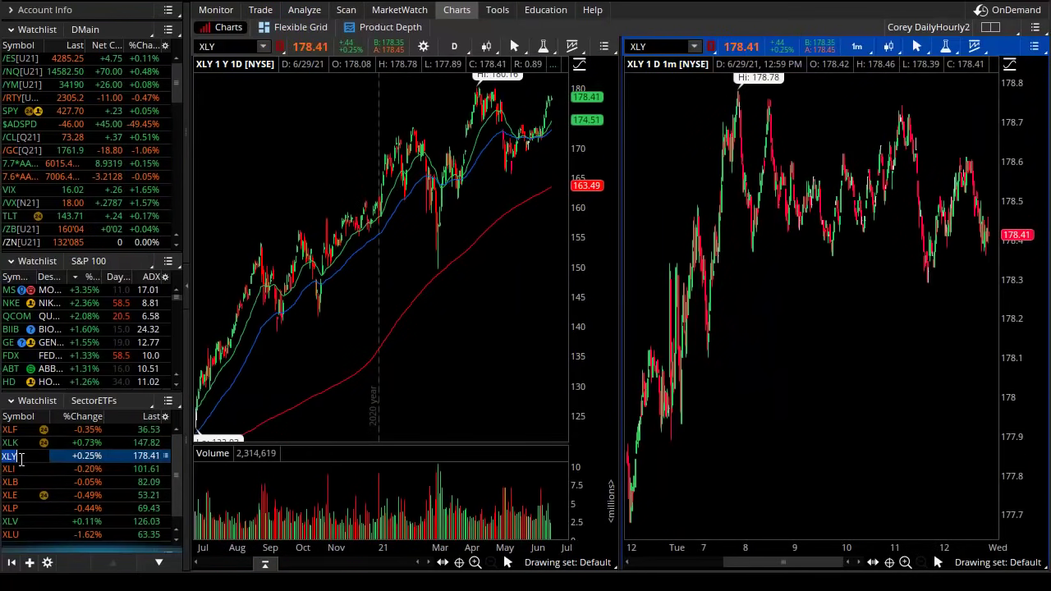
left_click(399, 11)
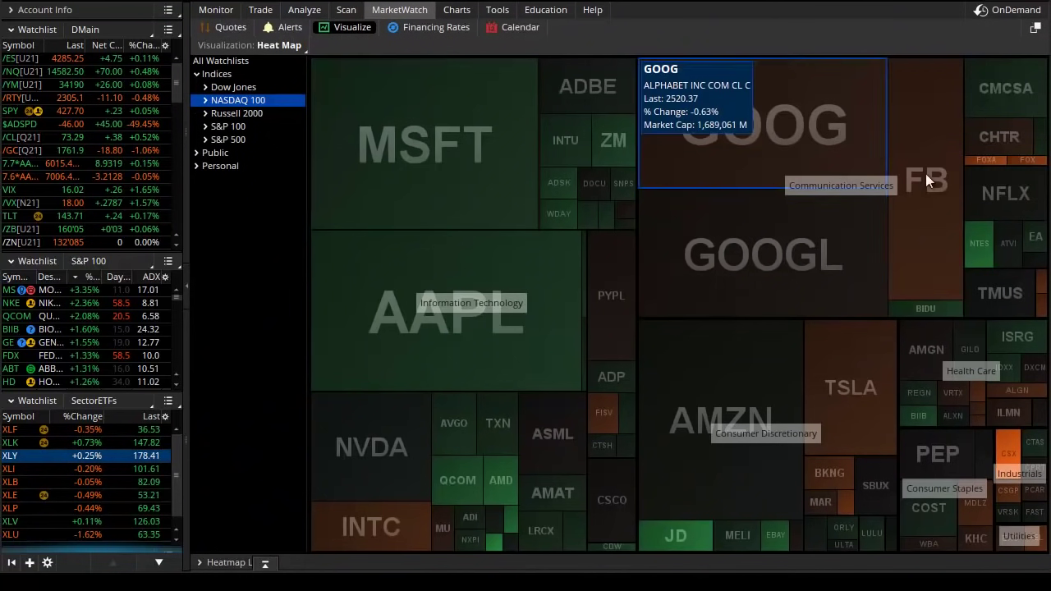
mouse_move(745, 444)
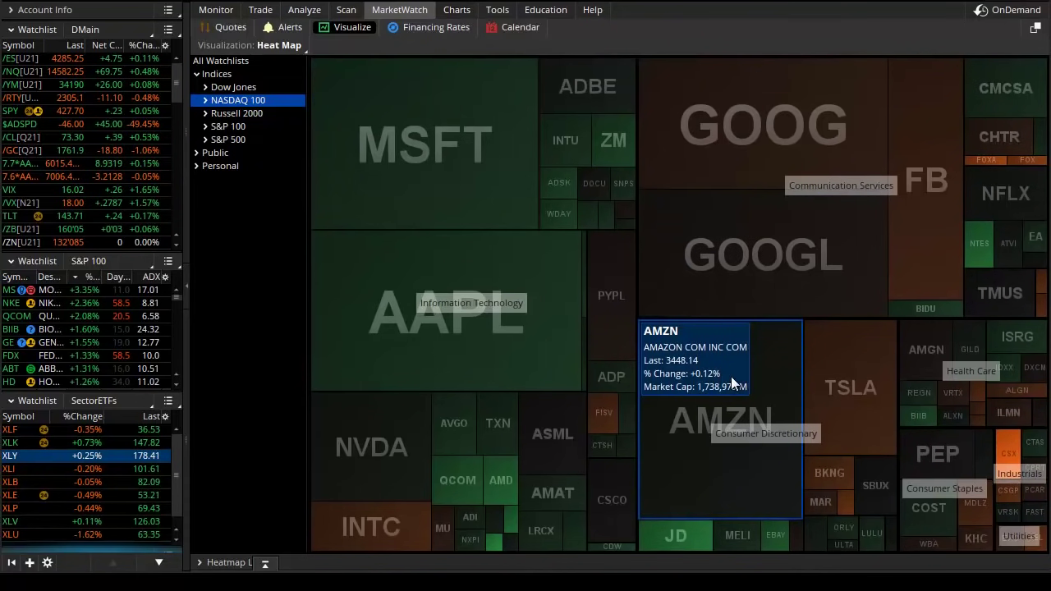
left_click(459, 11)
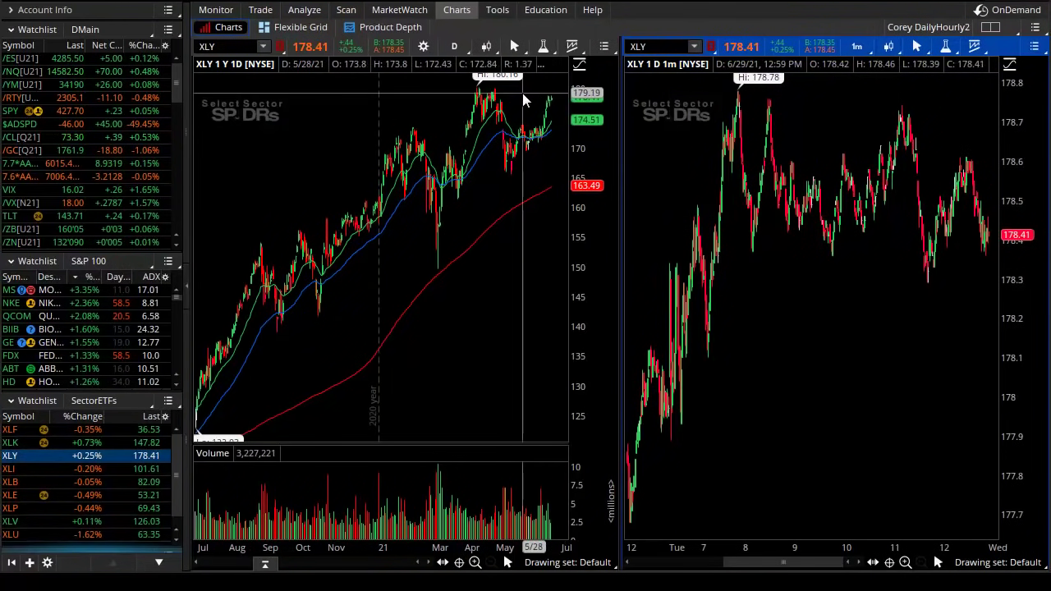
Step: Bring XLK back up on the charts, followed by the QQQ ETF for comparison
left_click(28, 444)
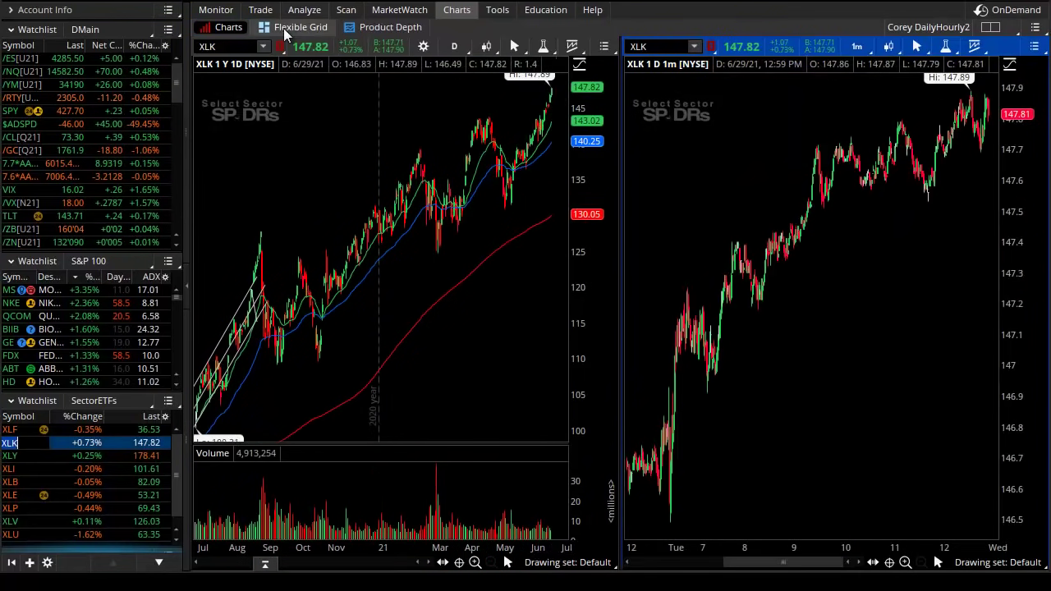
left_click(222, 45)
type("QQQ")
key("Return")
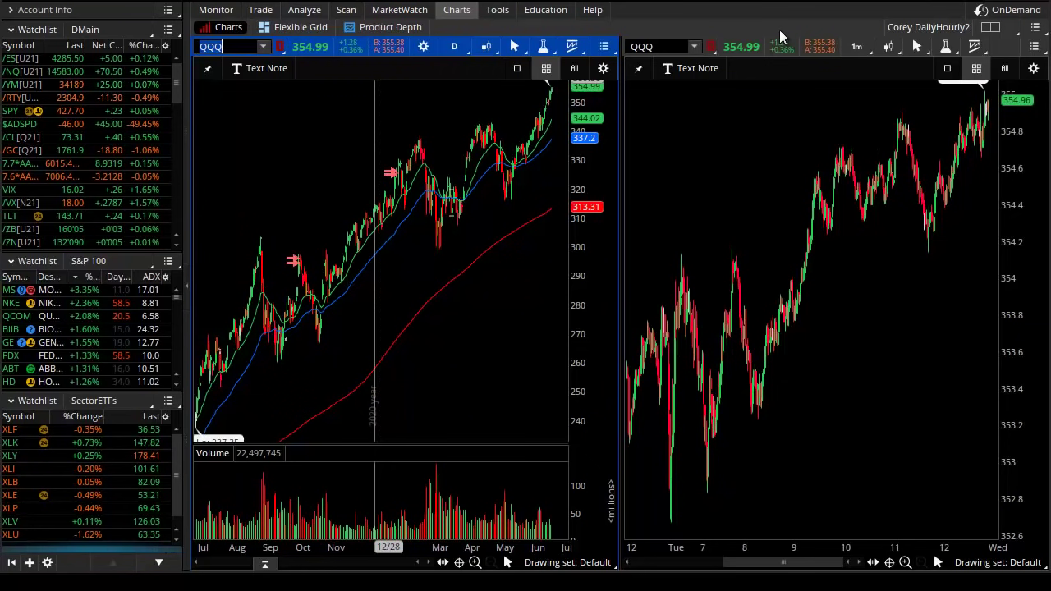
Step: Review the /RTY and /ES futures on the daily and 1-minute charts, and look over the saved chart grids
left_click(13, 98)
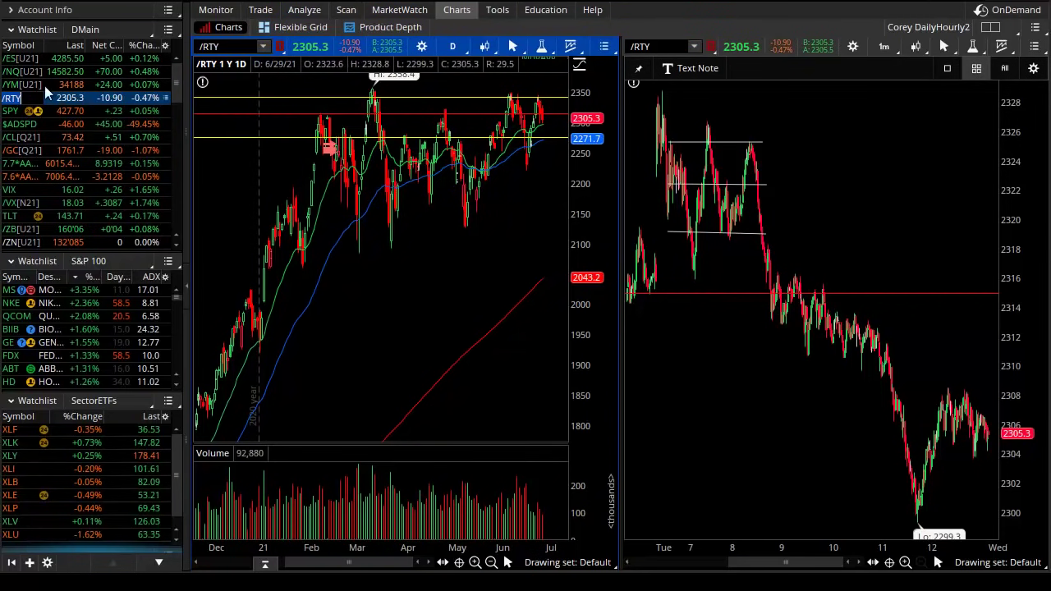
left_click(7, 59)
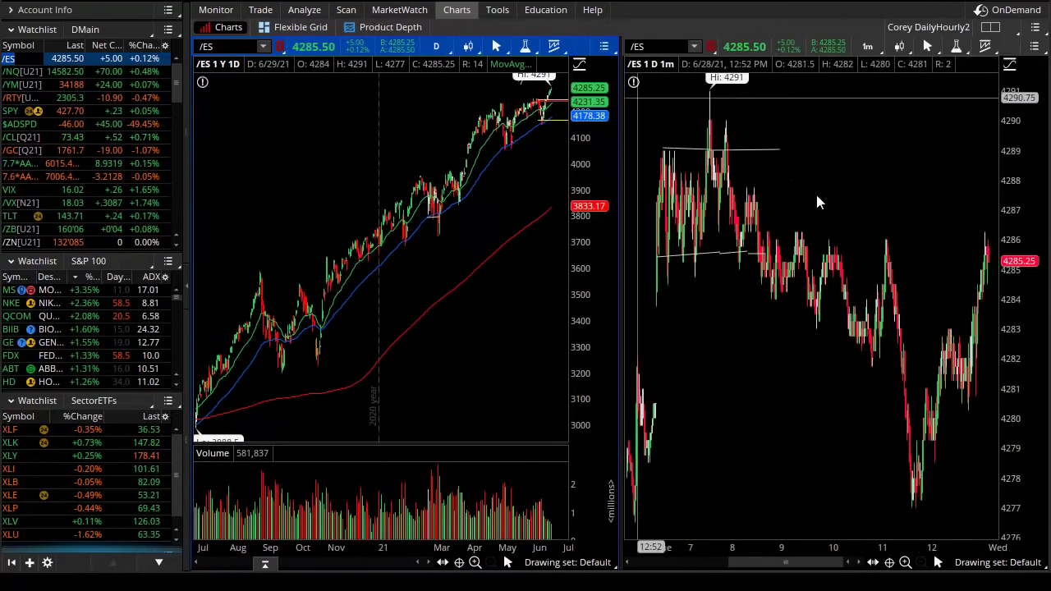
left_click(929, 27)
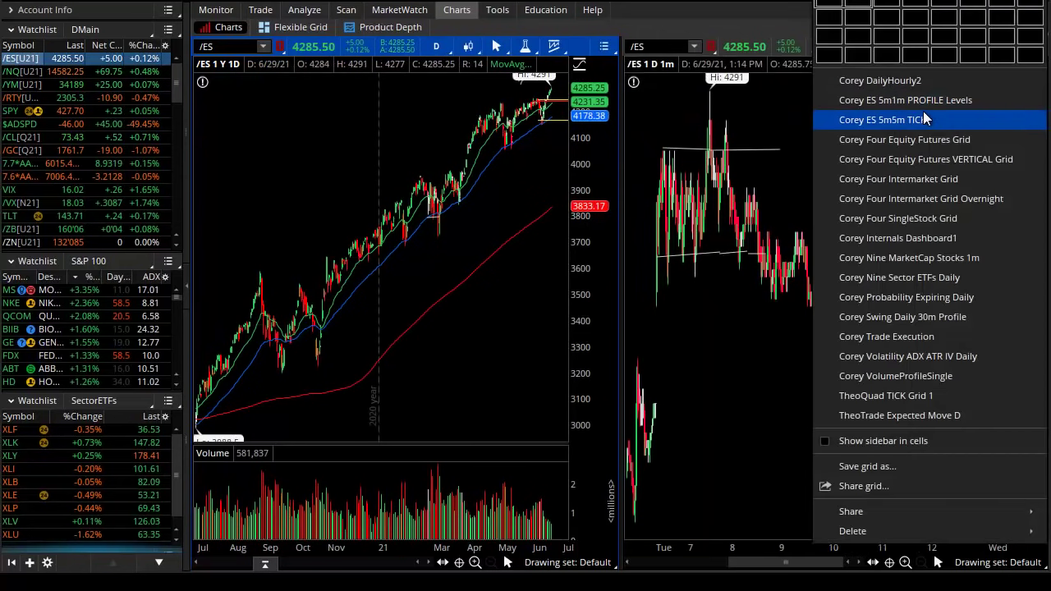
left_click(773, 119)
Step: Compare the intraday /ES chart on the 5-minute time frame and return it to the 1-day 1-minute view
left_click(866, 46)
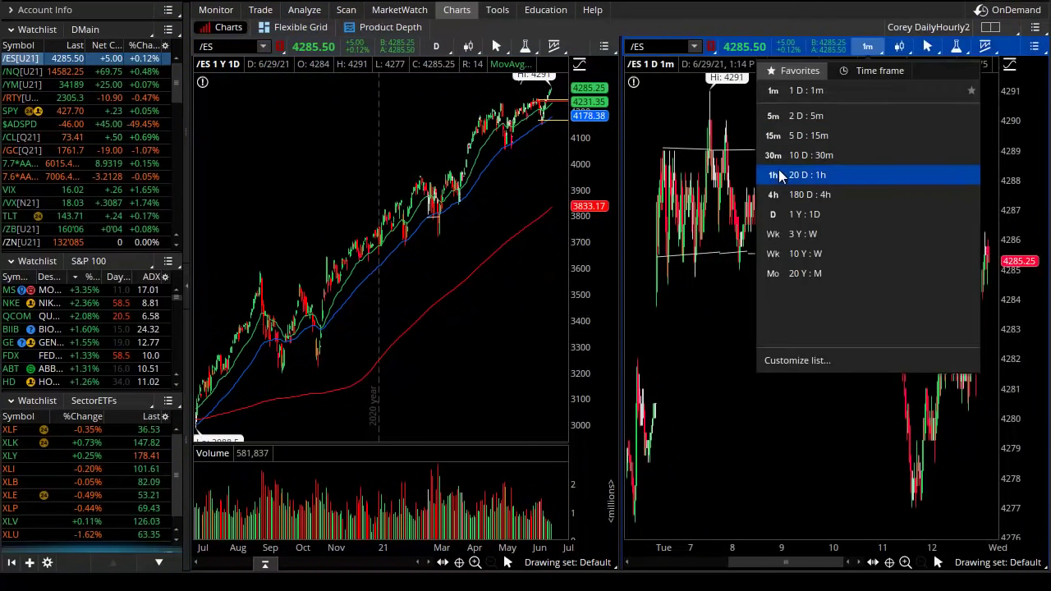
left_click(794, 120)
left_click(864, 49)
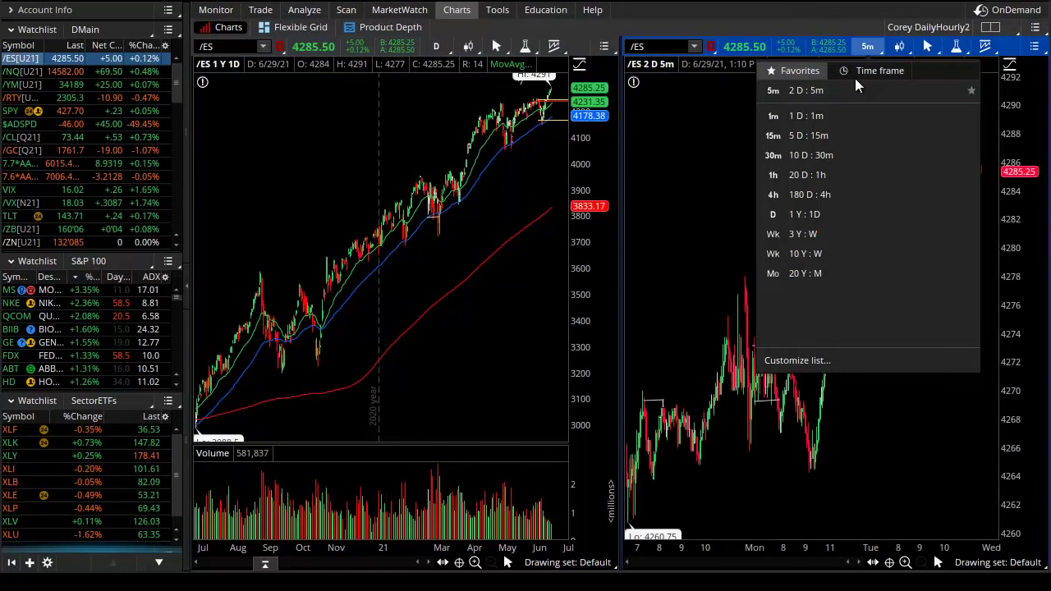
left_click(826, 115)
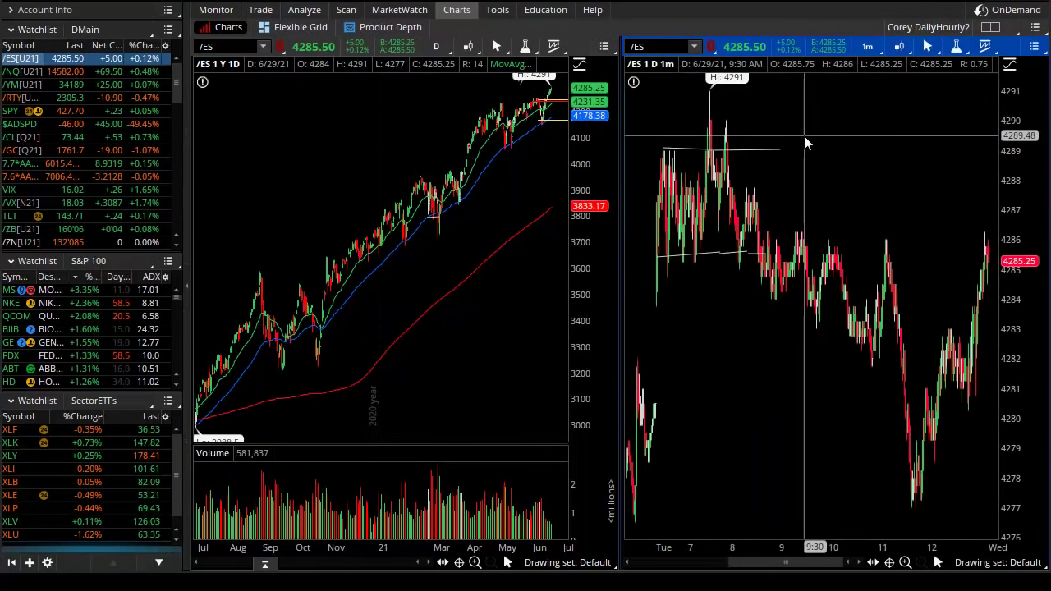
Step: Maximize the 1-minute /ES chart cell so it fills the chart grid
right_click(804, 137)
mouse_move(864, 261)
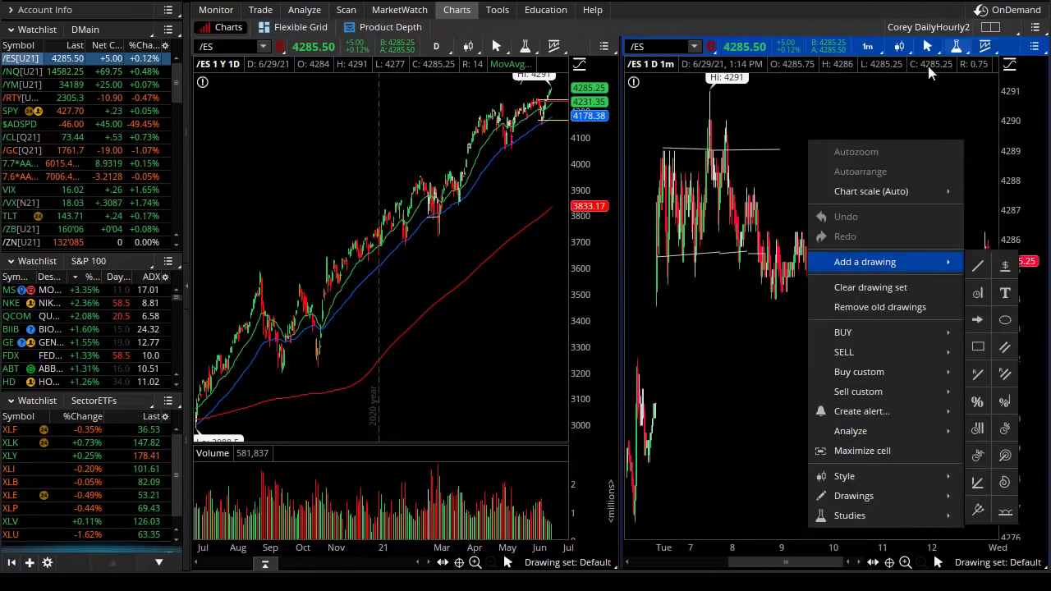
left_click(859, 451)
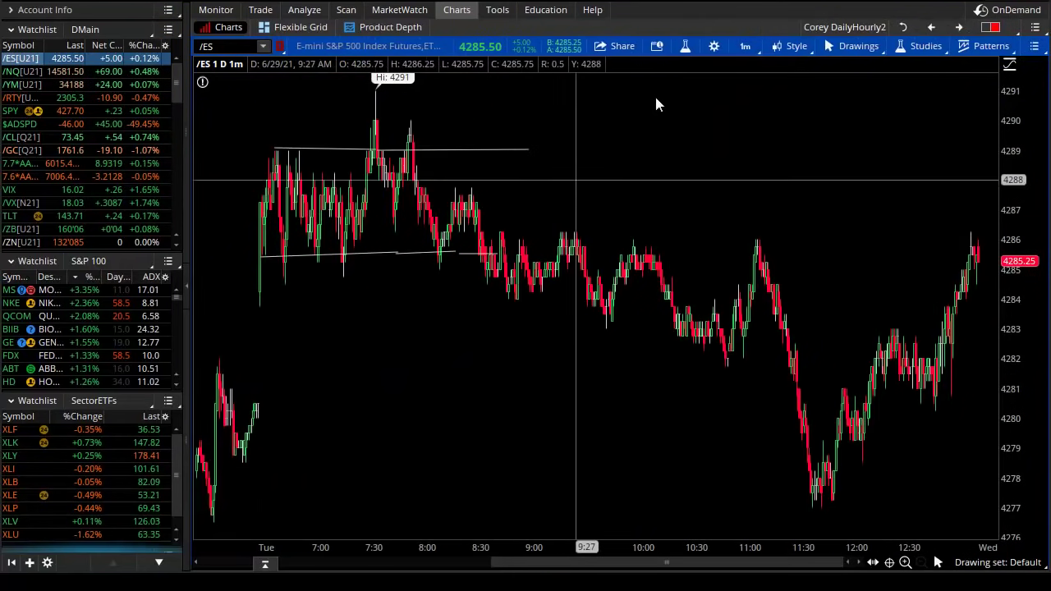
Step: Add the Comparison study to the /ES chart and move it from the price pane to the lower pane
left_click(686, 46)
left_click(262, 138)
type("comp")
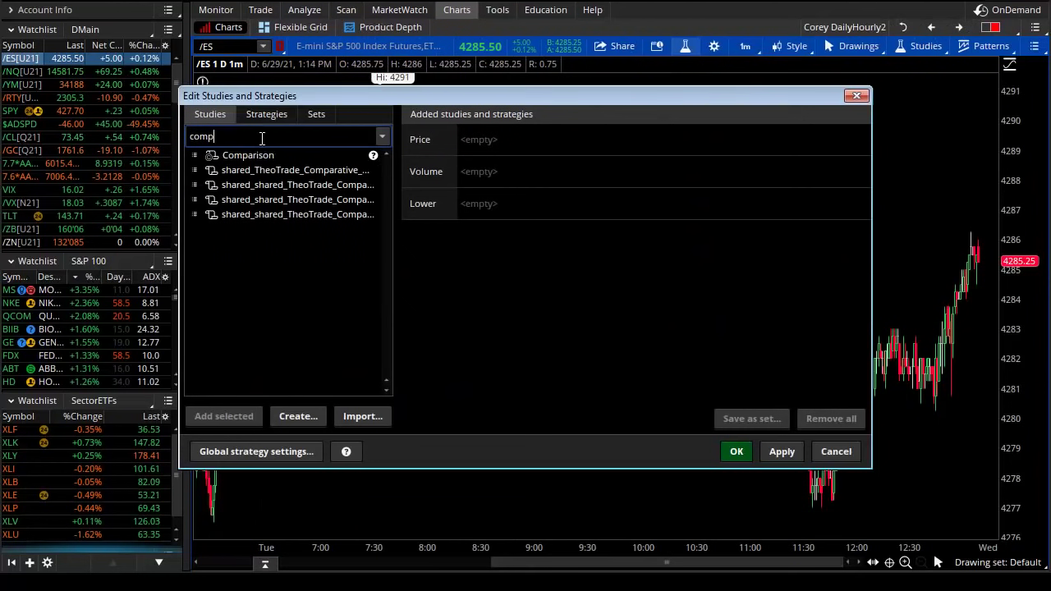
type("ar")
double_click(263, 156)
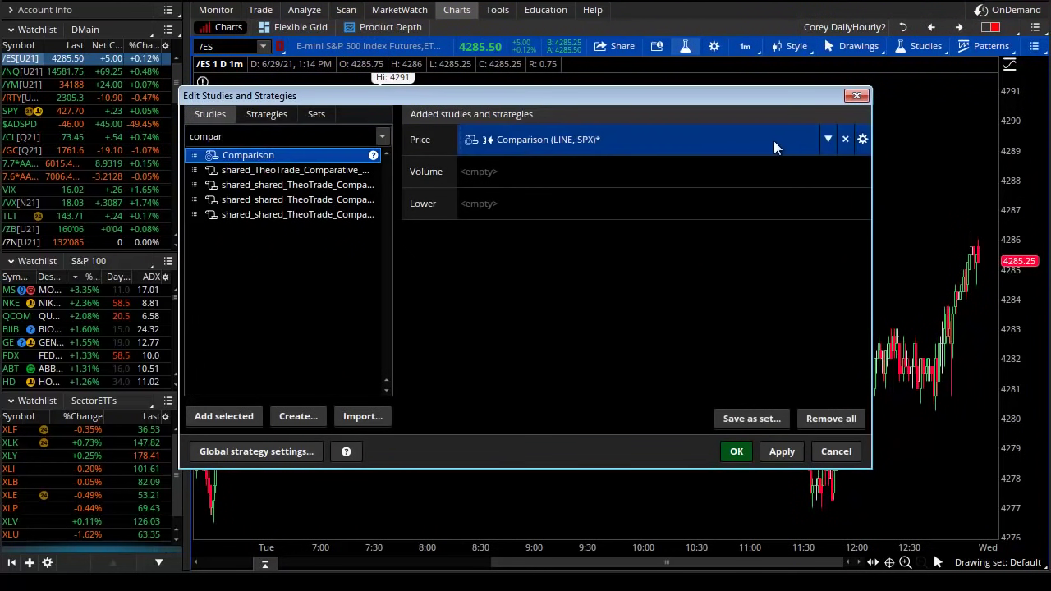
left_click(828, 140)
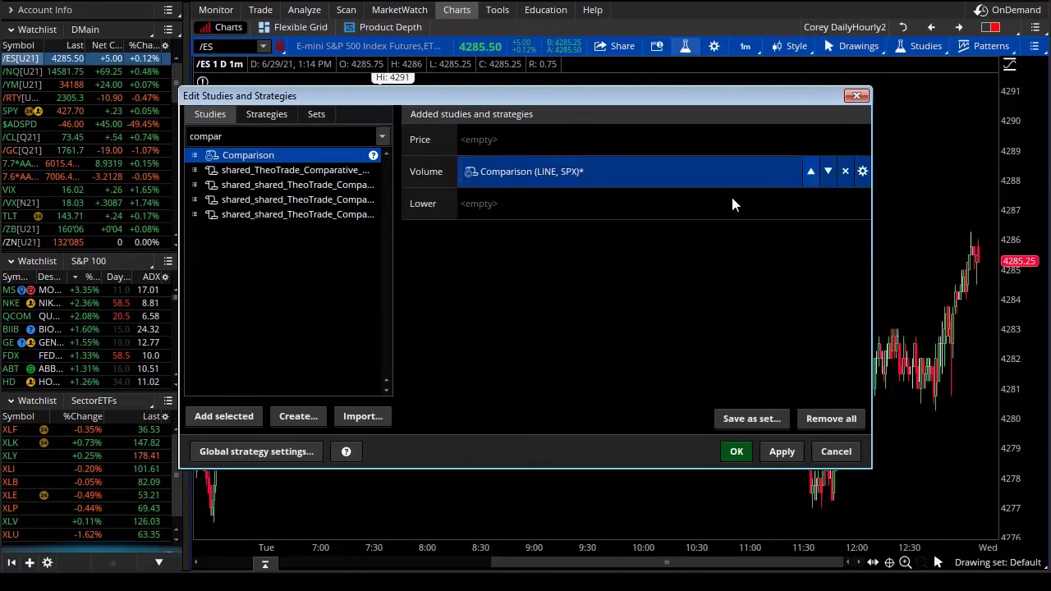
left_click(828, 170)
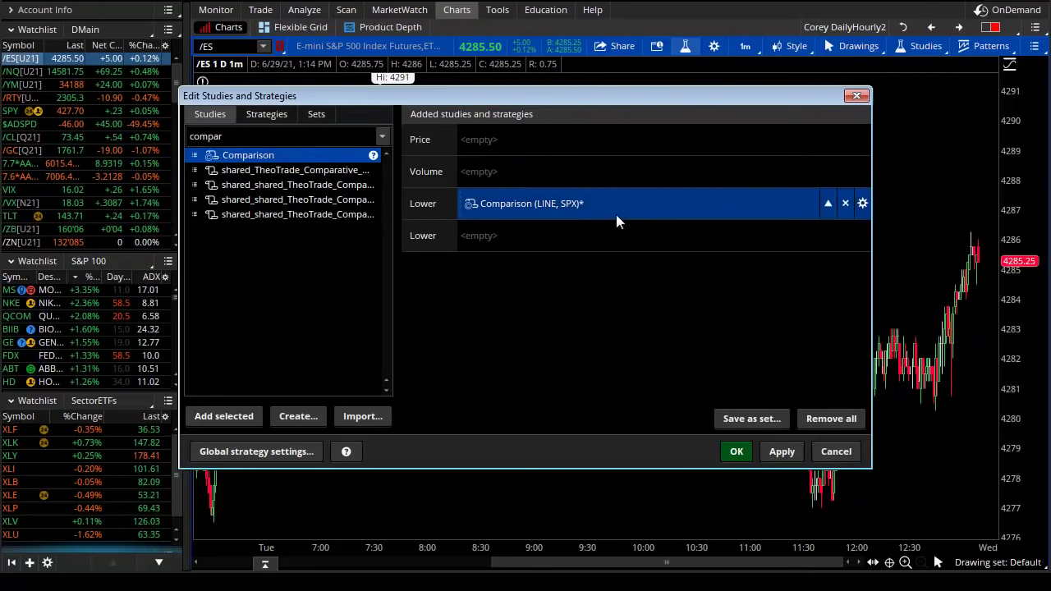
Step: Set the Comparison study's style to BAR with SPX as the secondary security, and apply it to the chart
double_click(535, 199)
left_click(531, 133)
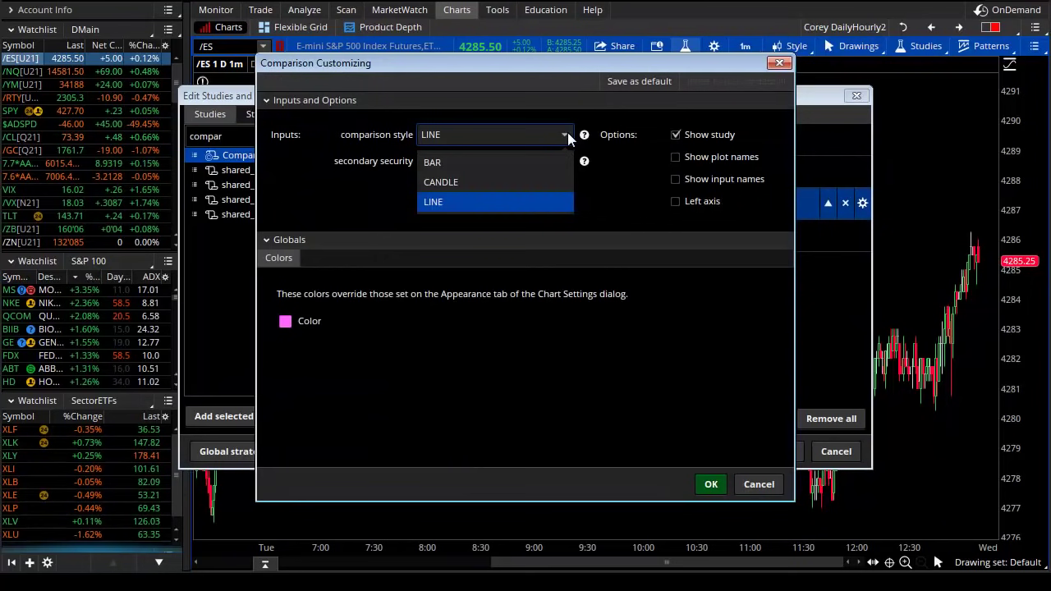
left_click(499, 163)
left_click(519, 160)
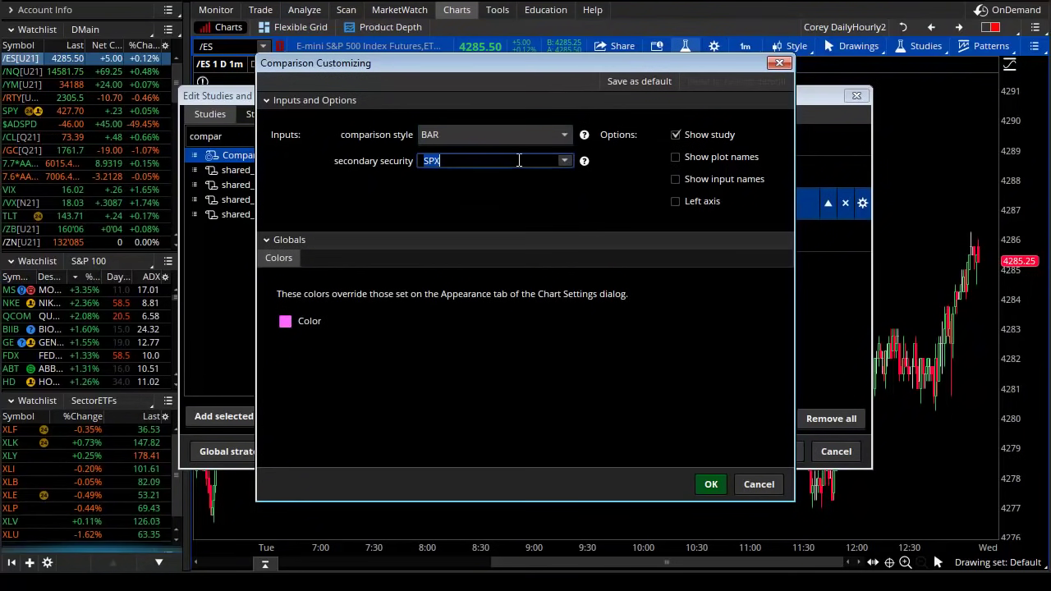
left_click(708, 485)
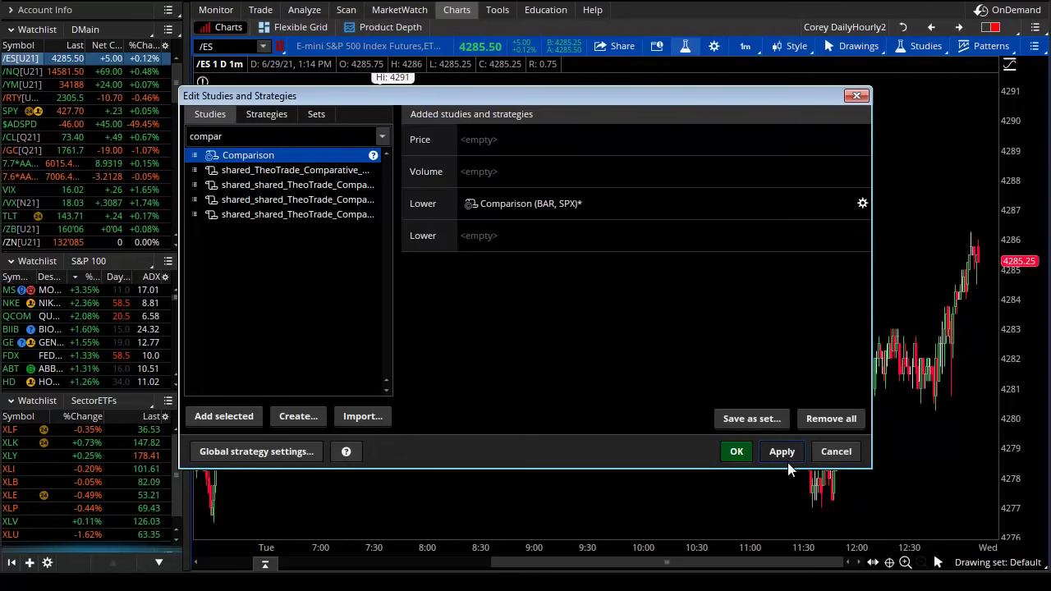
left_click(784, 453)
left_click(736, 451)
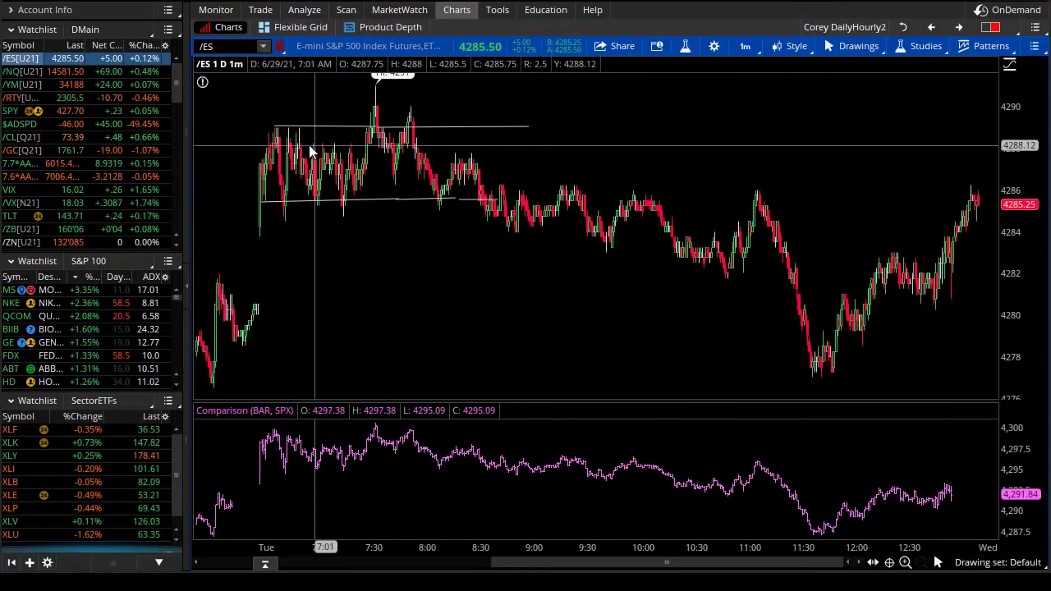
Step: Load /NQ above the SPX comparison, zoom in on Tuesday's session, and enlarge the comparison pane
left_click(237, 47)
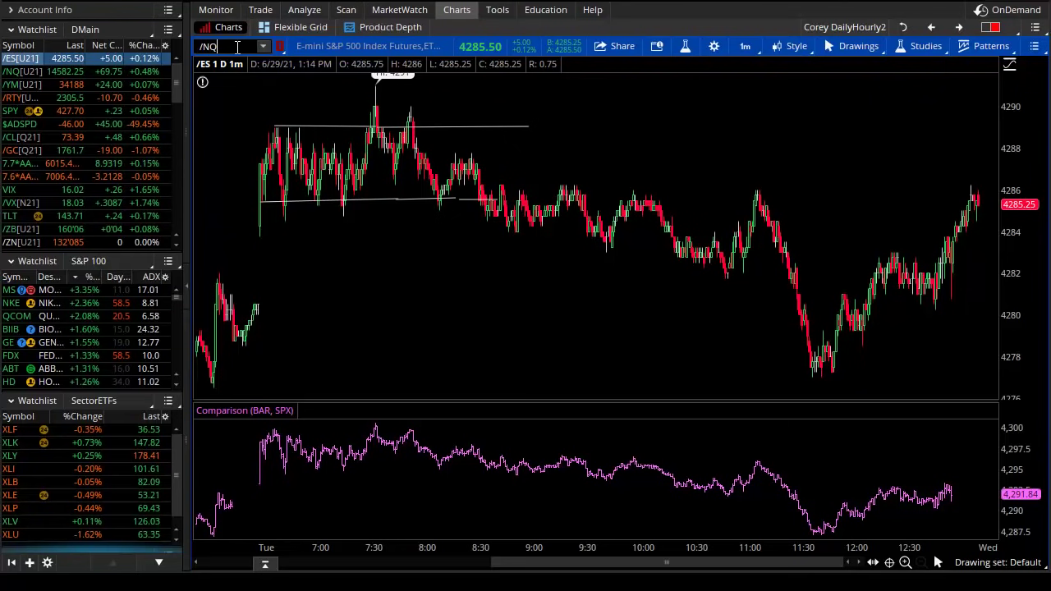
type("/NQ")
key("Return")
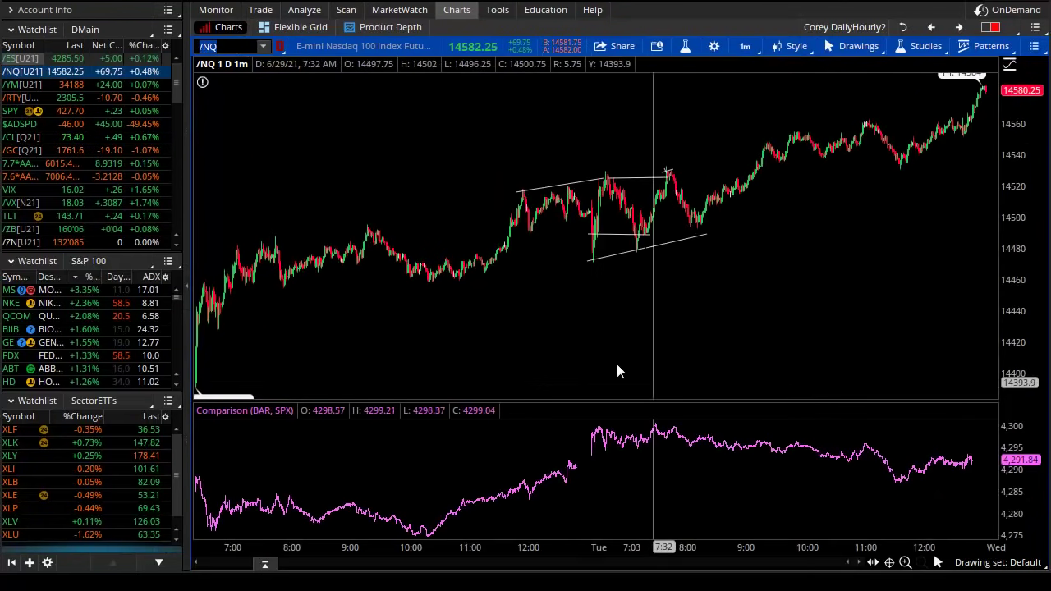
left_click_drag(594, 362, 803, 365)
left_click_drag(600, 402, 615, 293)
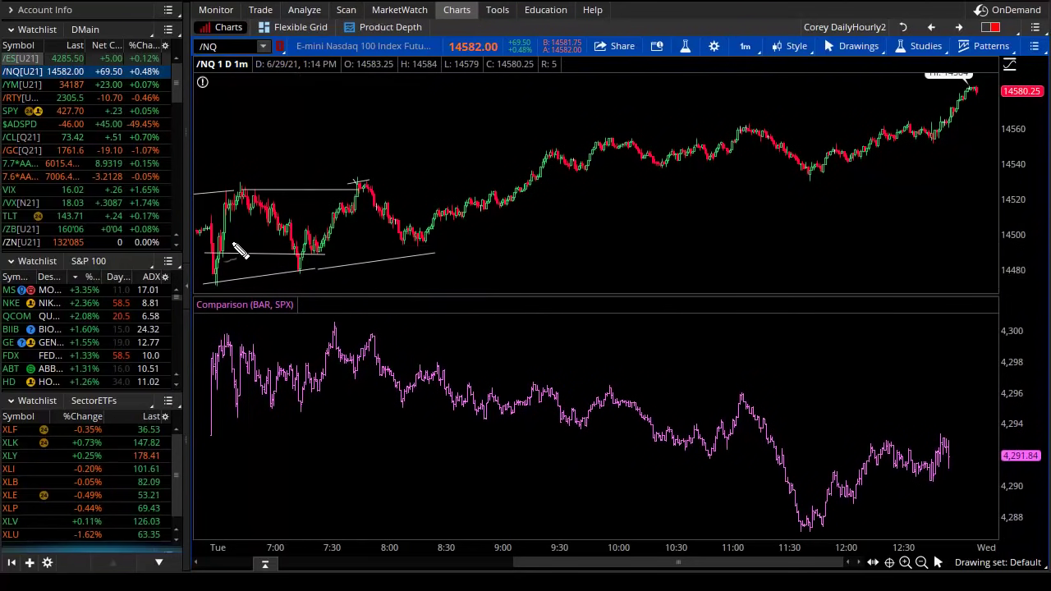
Step: Draw a rising arrow along the /NQ price and a falling arrow along the SPX comparison
left_click_drag(211, 251, 891, 125)
mouse_move(840, 106)
left_mouse_down()
mouse_move(945, 115)
mouse_move(897, 162)
left_mouse_up()
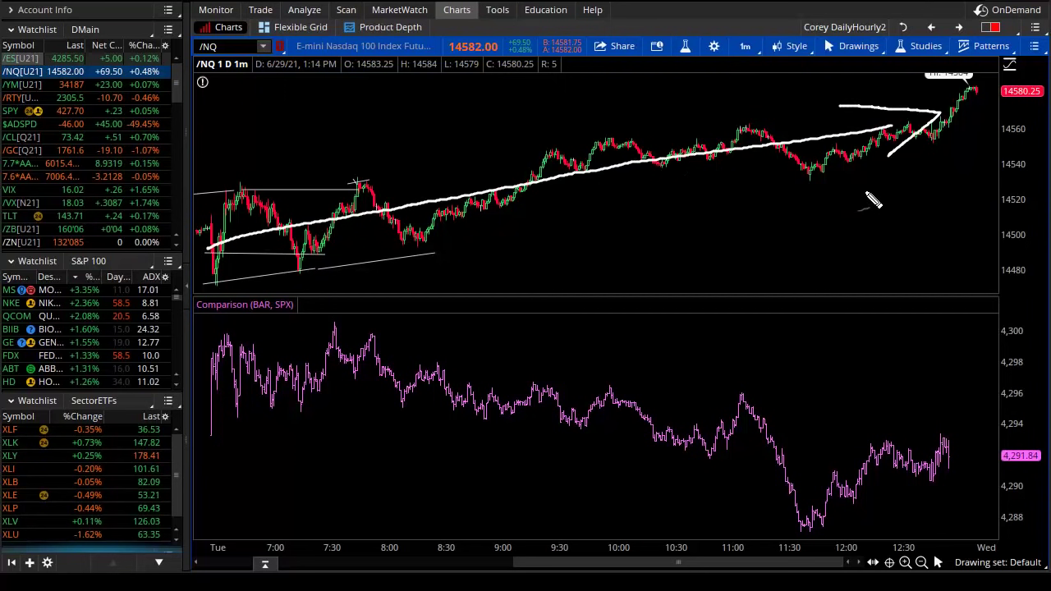
mouse_move(283, 340)
left_mouse_down()
mouse_move(419, 353)
mouse_move(880, 484)
left_mouse_up()
mouse_move(839, 440)
left_mouse_down()
mouse_move(913, 499)
mouse_move(791, 513)
left_mouse_up()
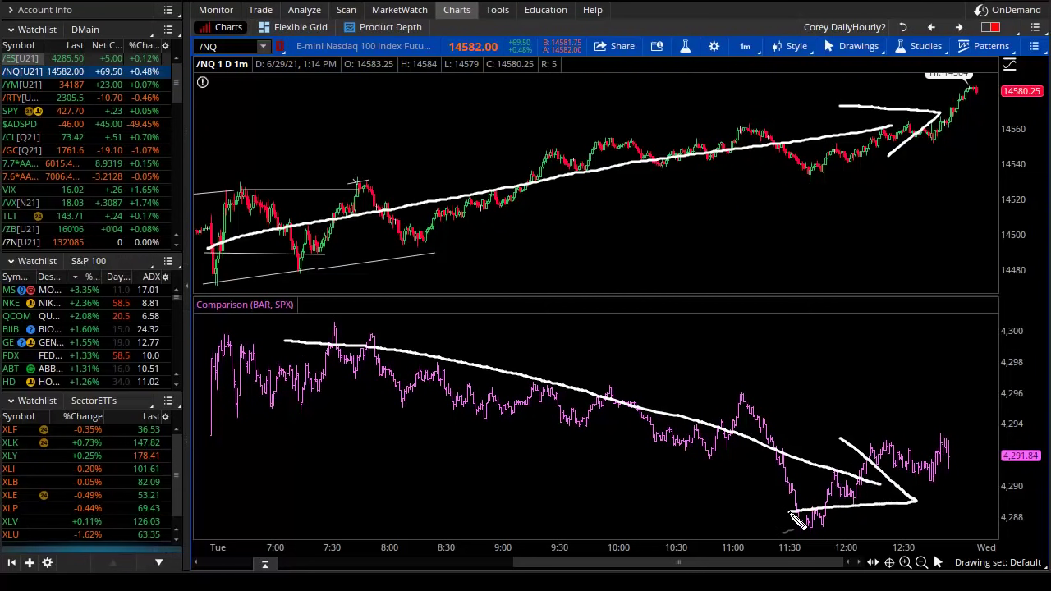
Step: Circle the declining sectors in the SectorETFs watchlist and draw an arrow pointing at XLK's percentage change
mouse_move(95, 412)
left_mouse_down()
mouse_move(123, 475)
mouse_move(76, 519)
mouse_move(119, 538)
mouse_move(64, 535)
mouse_move(139, 553)
left_mouse_up()
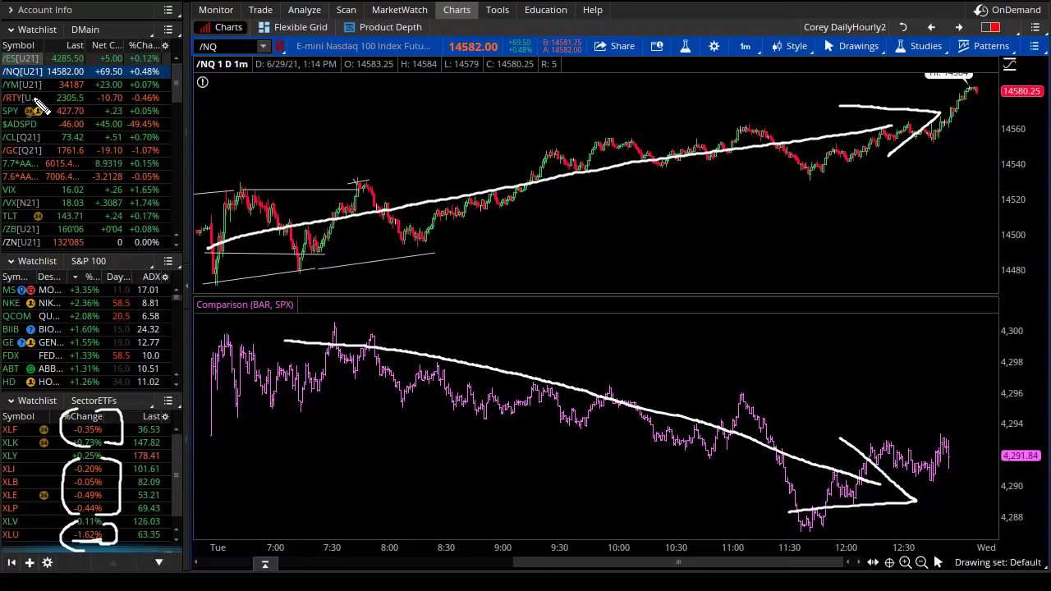
left_click_drag(241, 443, 111, 445)
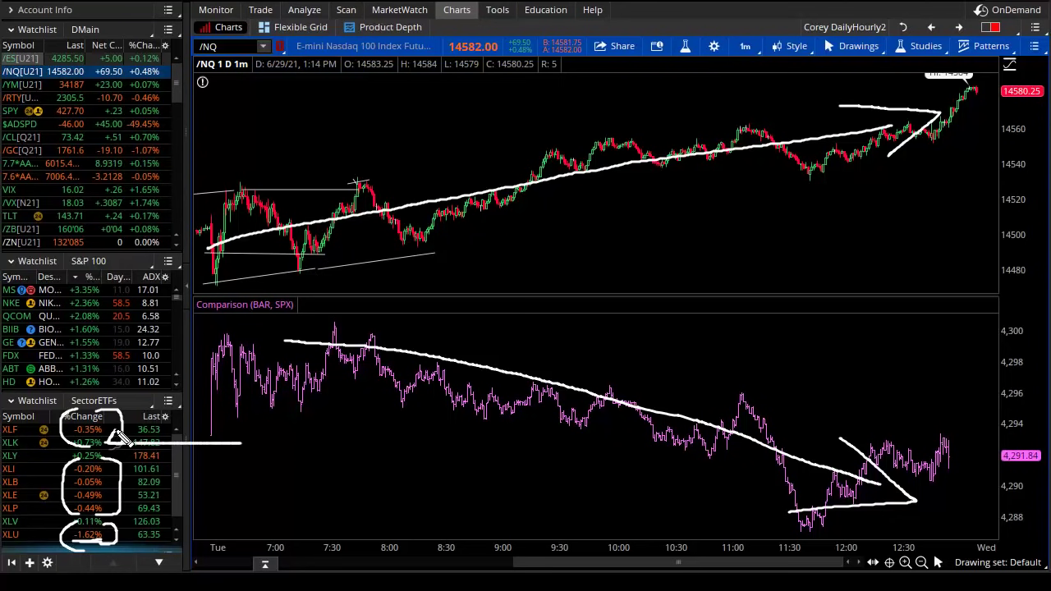
left_click_drag(121, 438, 129, 462)
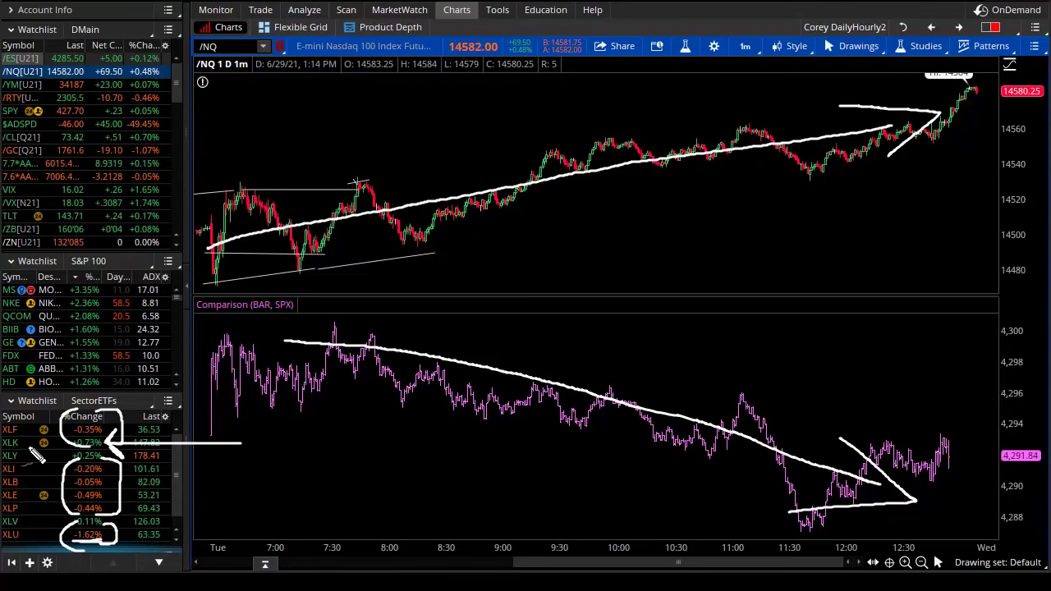
Step: Draw rising channel lines below and above the /NQ price, then clear all the freehand annotations
left_click_drag(271, 276, 813, 164)
left_click_drag(281, 216, 860, 102)
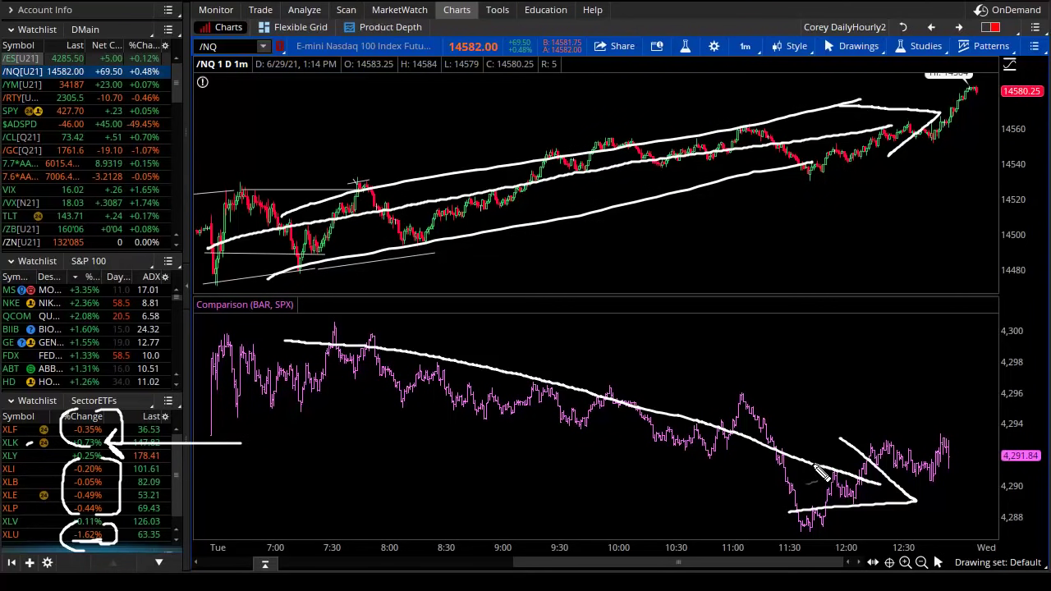
key("Escape")
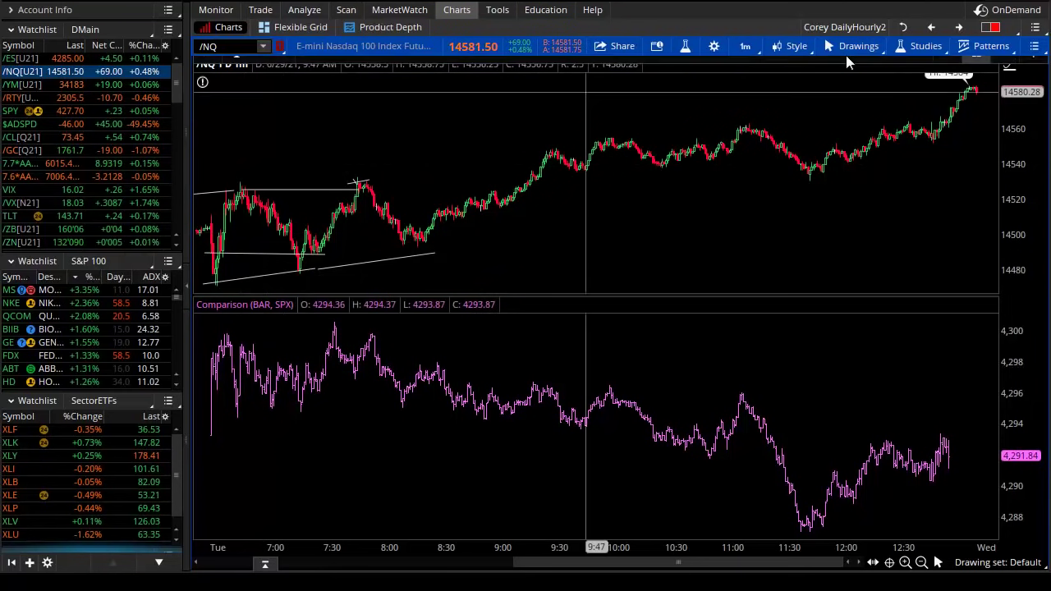
Step: Reload the Corey DailyHourly2 grid and review /CL, zooming in on the June daily candles and back out
left_click(991, 27)
left_click(937, 82)
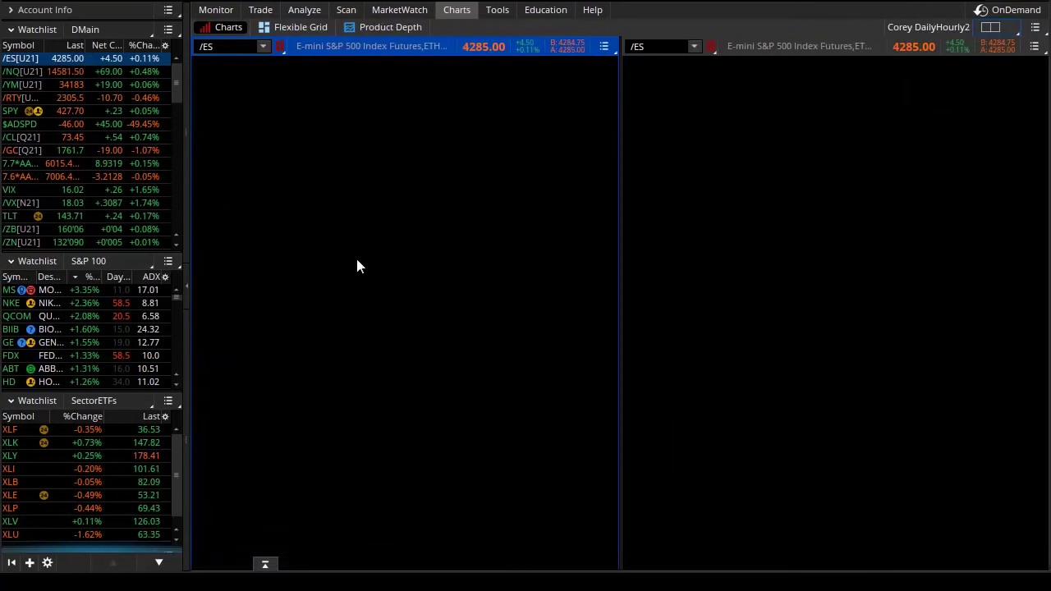
left_click(28, 142)
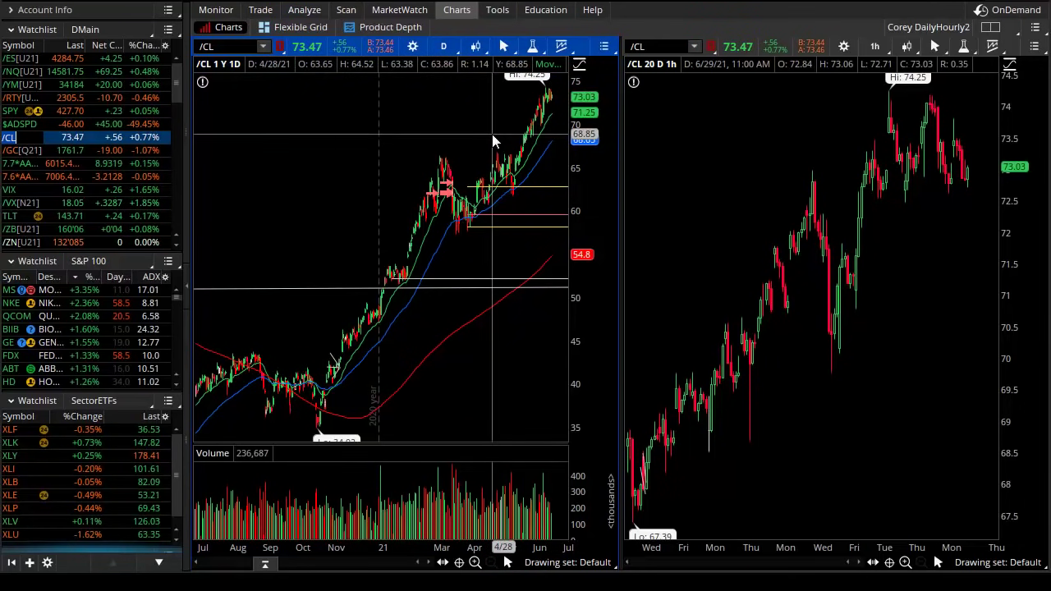
left_click_drag(492, 134, 574, 132)
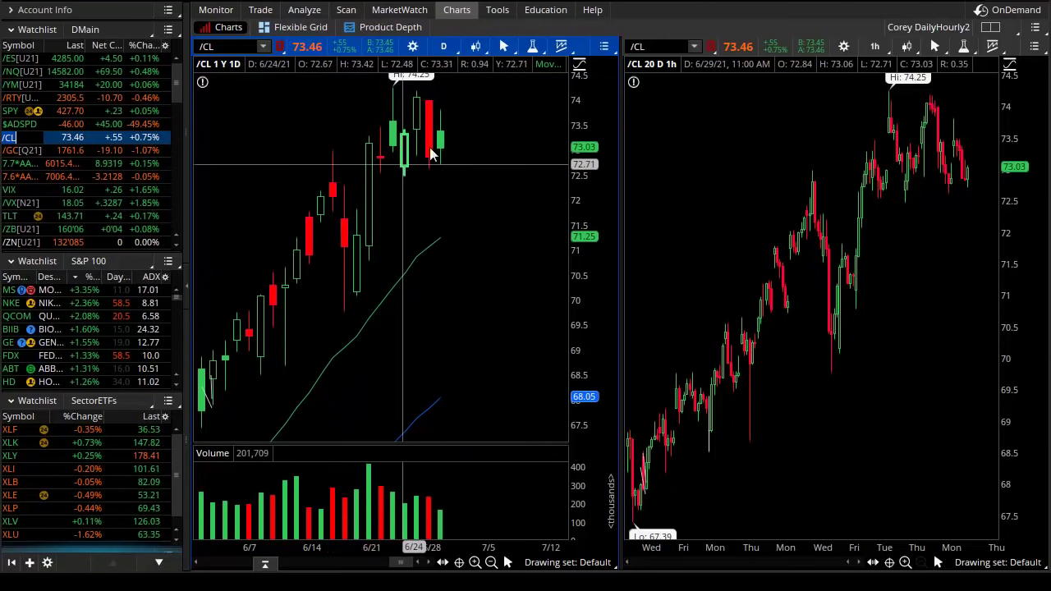
left_click(529, 149)
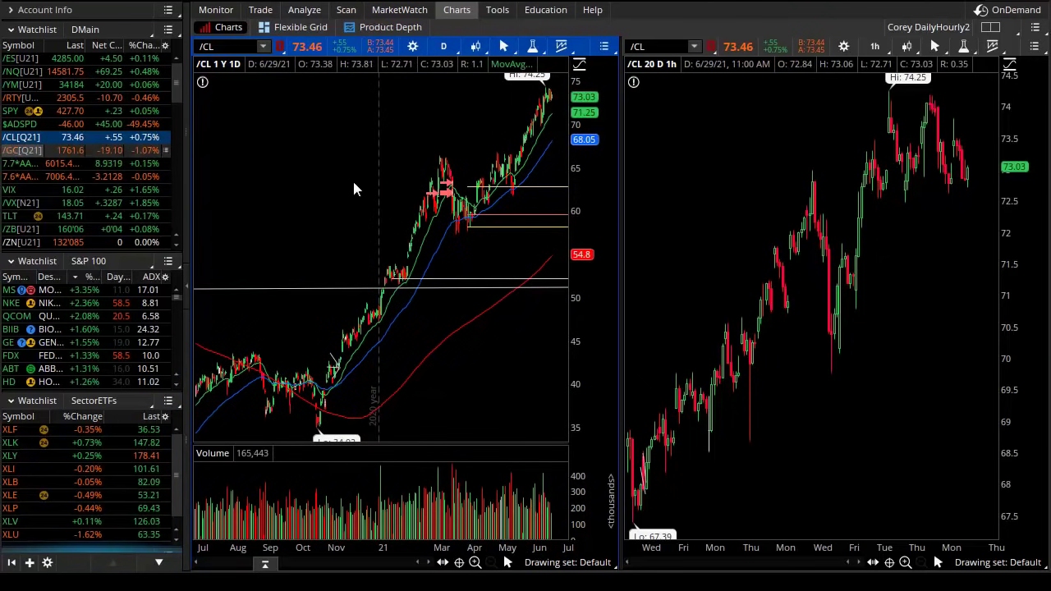
Step: Review the /GC gold futures charts and move down the DMain watchlist to the TLT charts
left_click(22, 151)
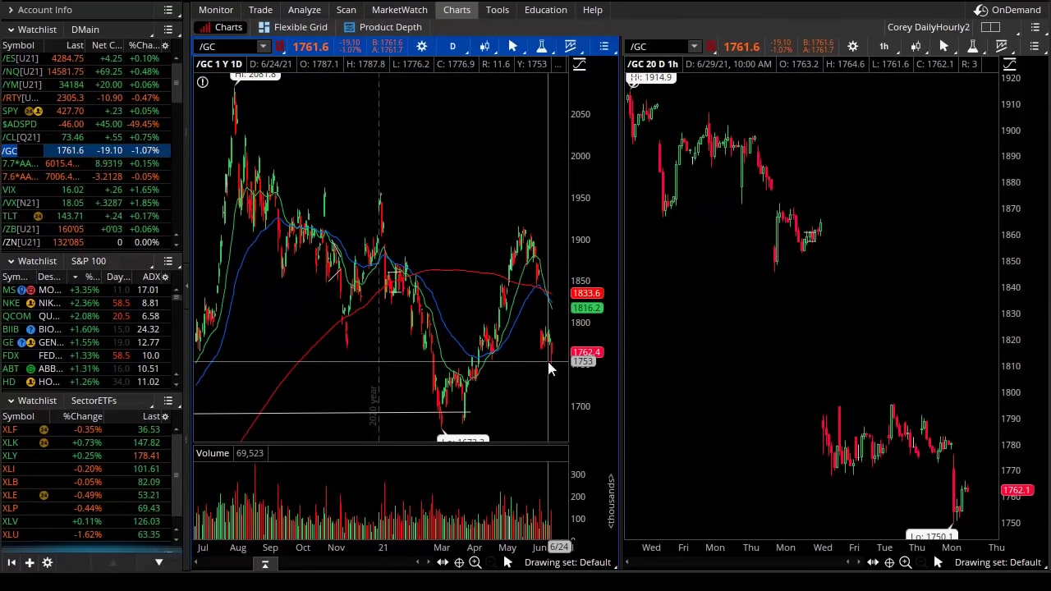
key("Down")
key("Down")
key("Down")
key("Down")
key("Down")
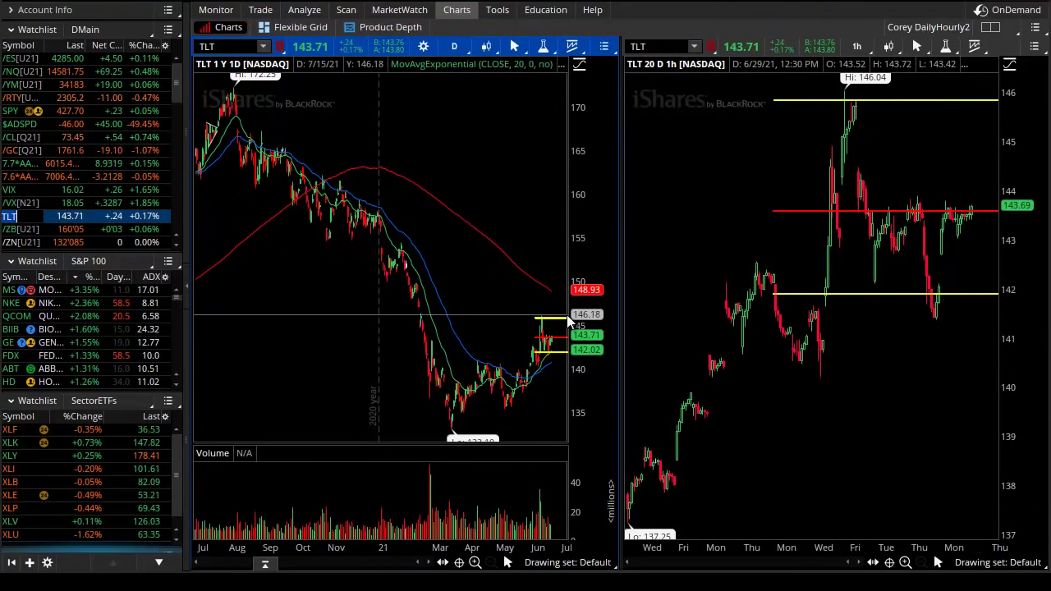
Step: Review the /ZB and /ZN bond futures charts, followed by the TNX yield charts
left_click(16, 230)
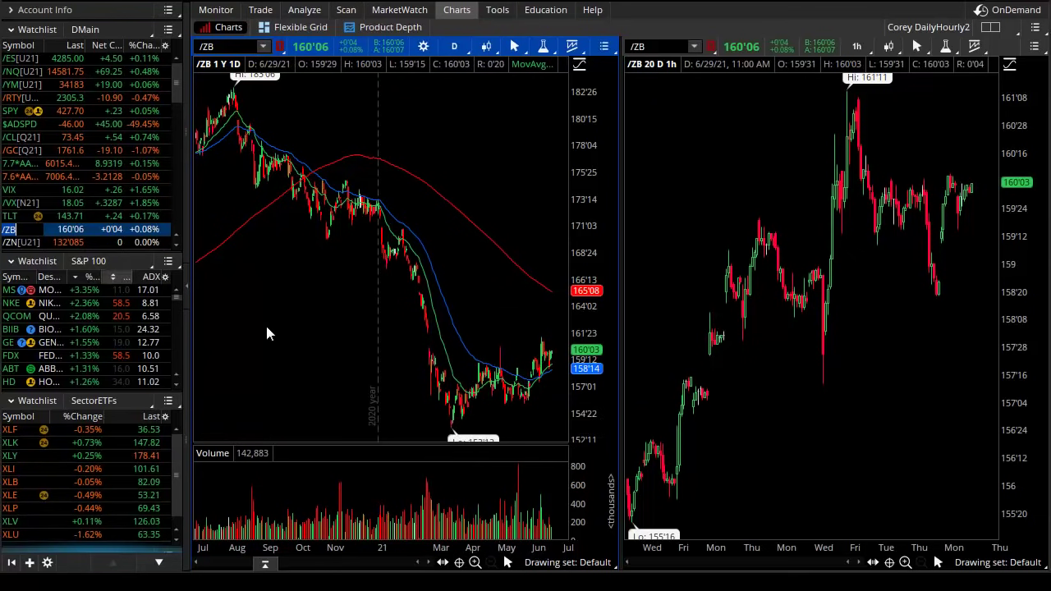
left_click(18, 242)
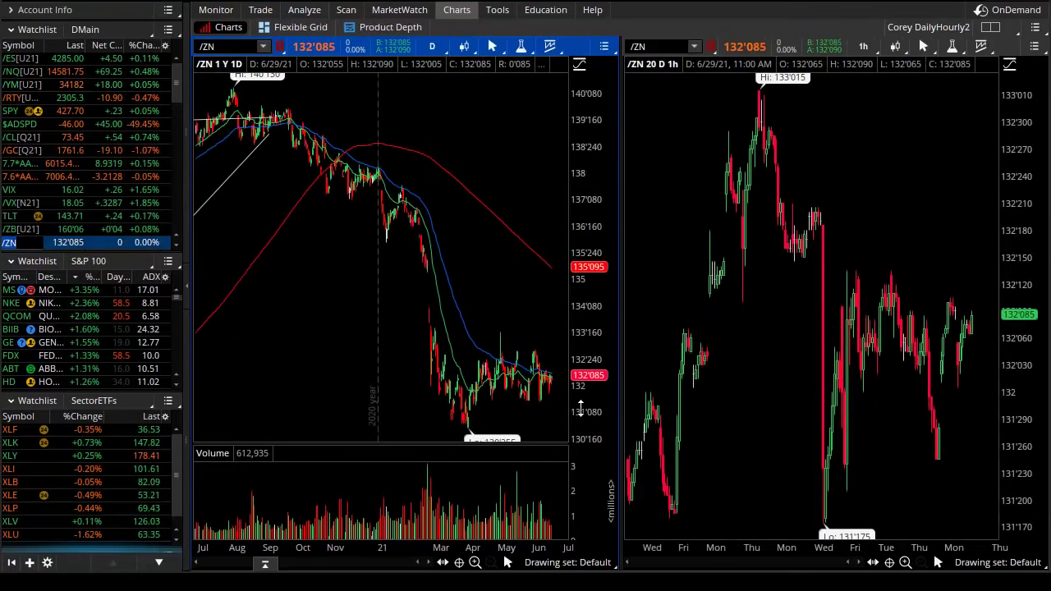
left_click(222, 46)
type("TNX")
key("Return")
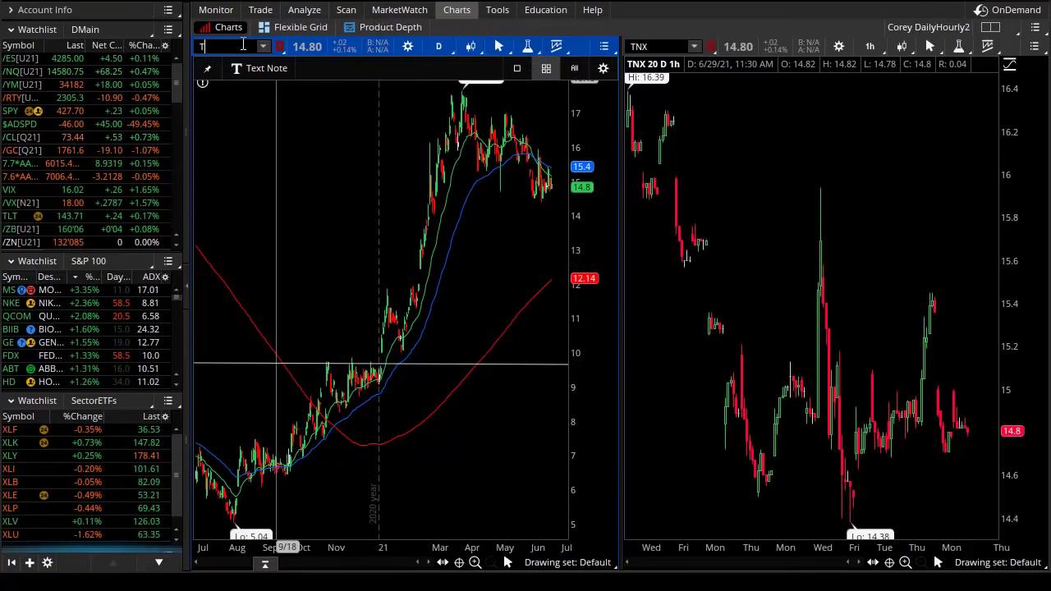
Step: Bring /GC back up on the daily and hourly charts
type("/GC")
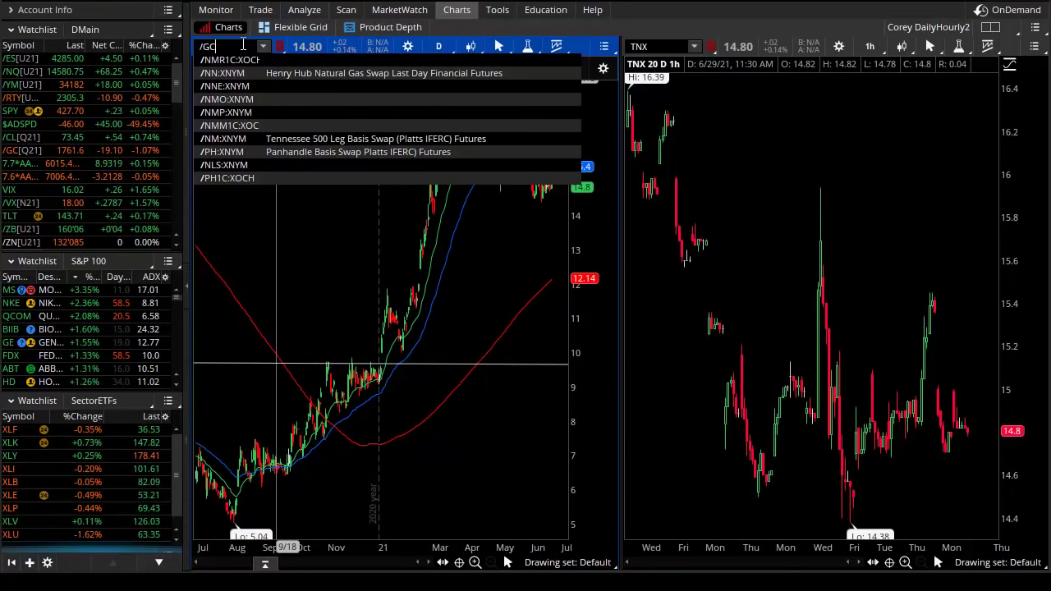
key("Return")
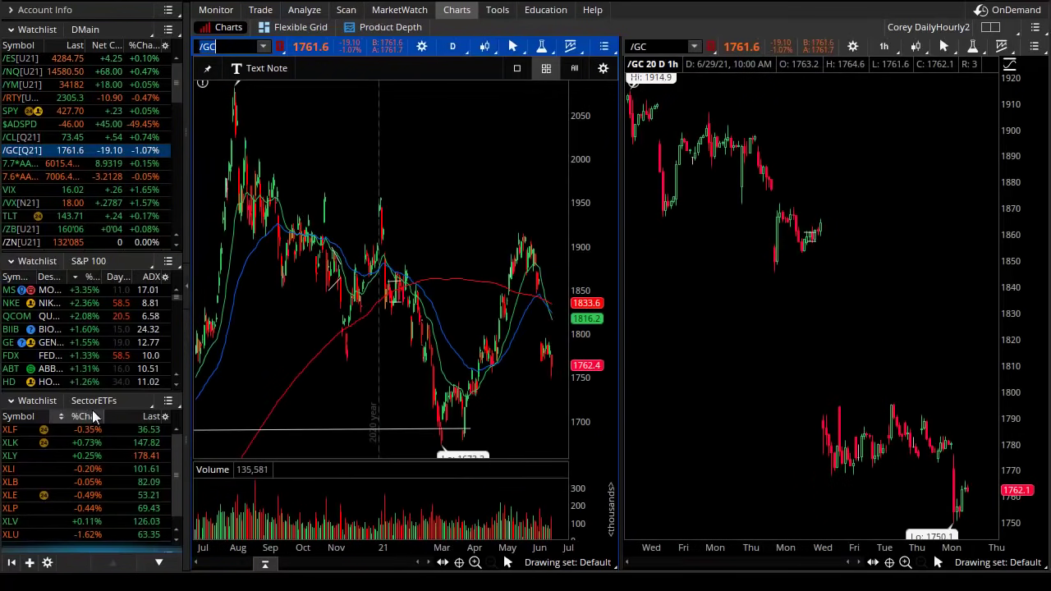
left_click(711, 67)
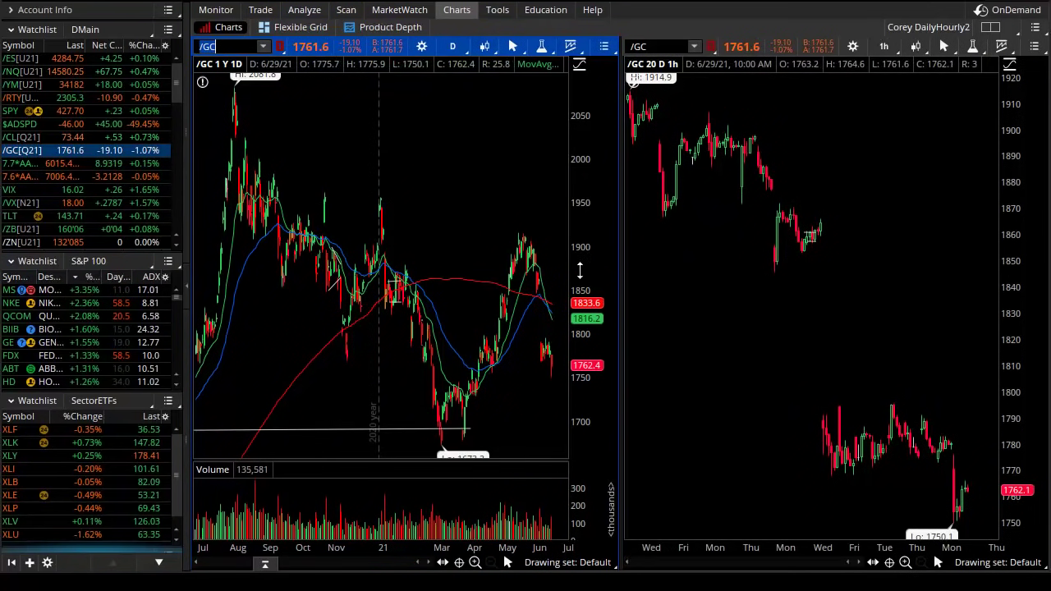
Step: Open the New Yearly Highs SP500 scan in Stock Hacker and look through its results to the end of the list
left_click(394, 13)
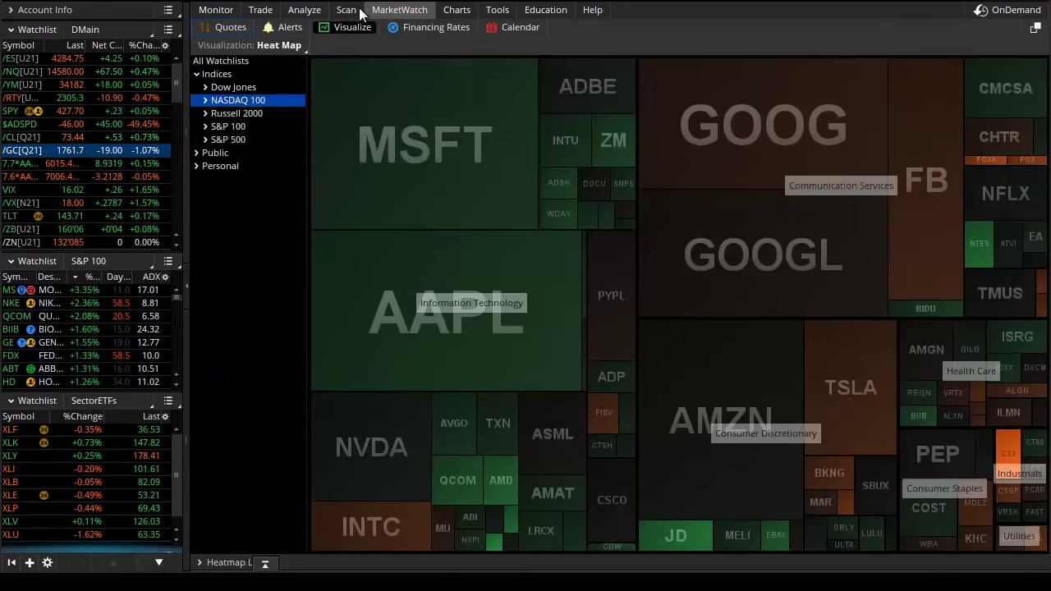
left_click(357, 12)
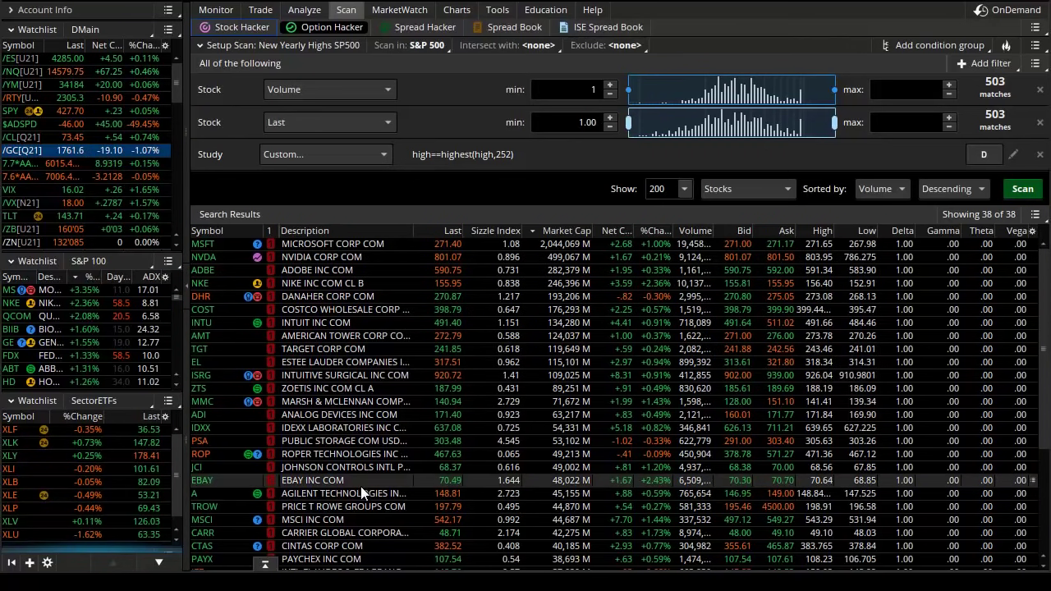
scroll(360, 488, "down", 1)
scroll(360, 487, "down", 3)
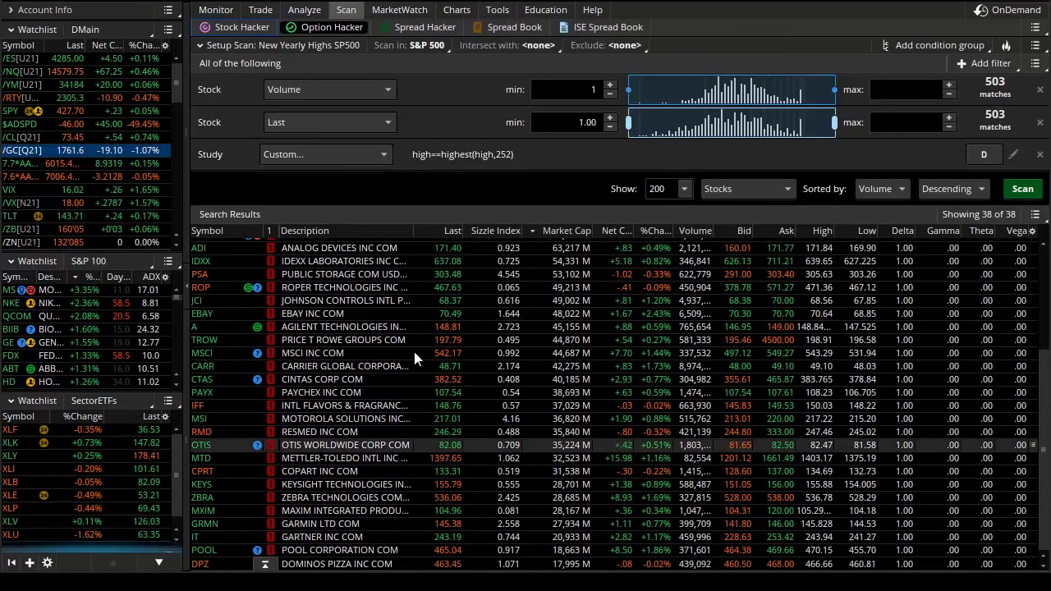
Step: Return to the charts and review MSFT, NVDA and ADBE in turn on the daily and hourly timeframes
left_click(456, 10)
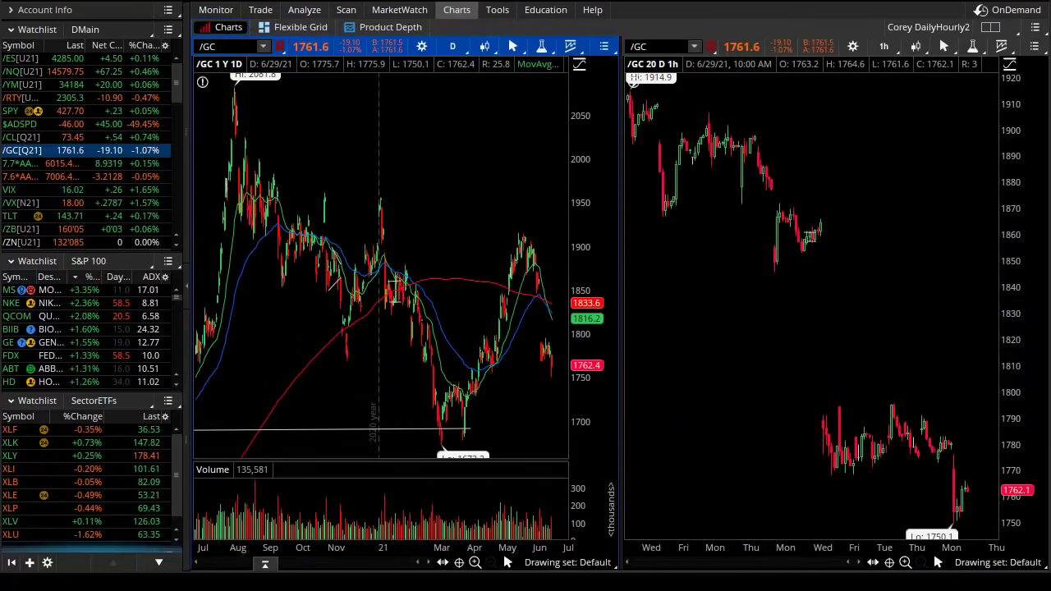
type("MSFT")
key("Return")
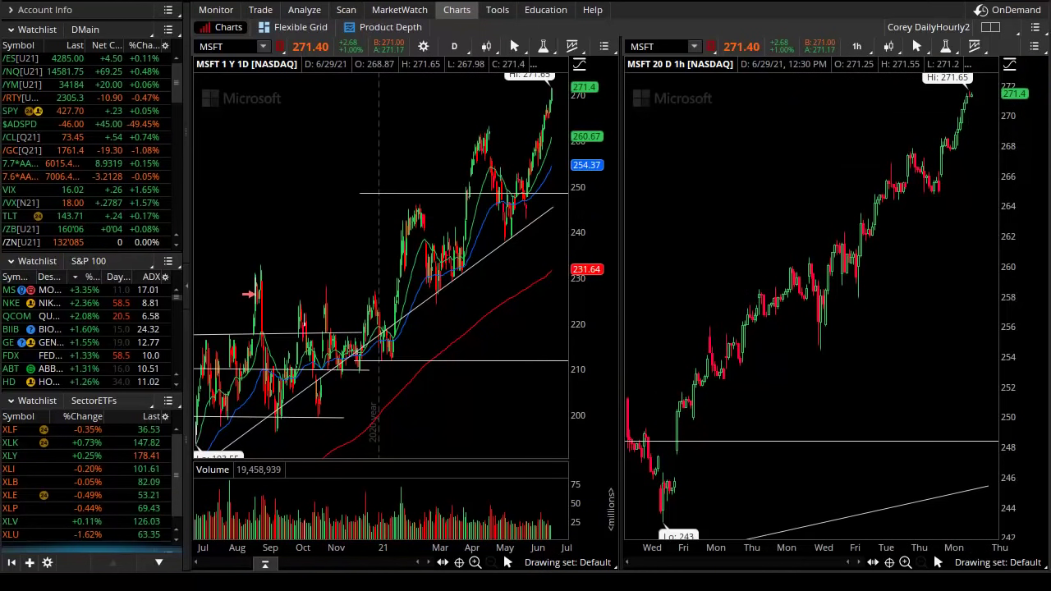
type("NVDA")
key("Return")
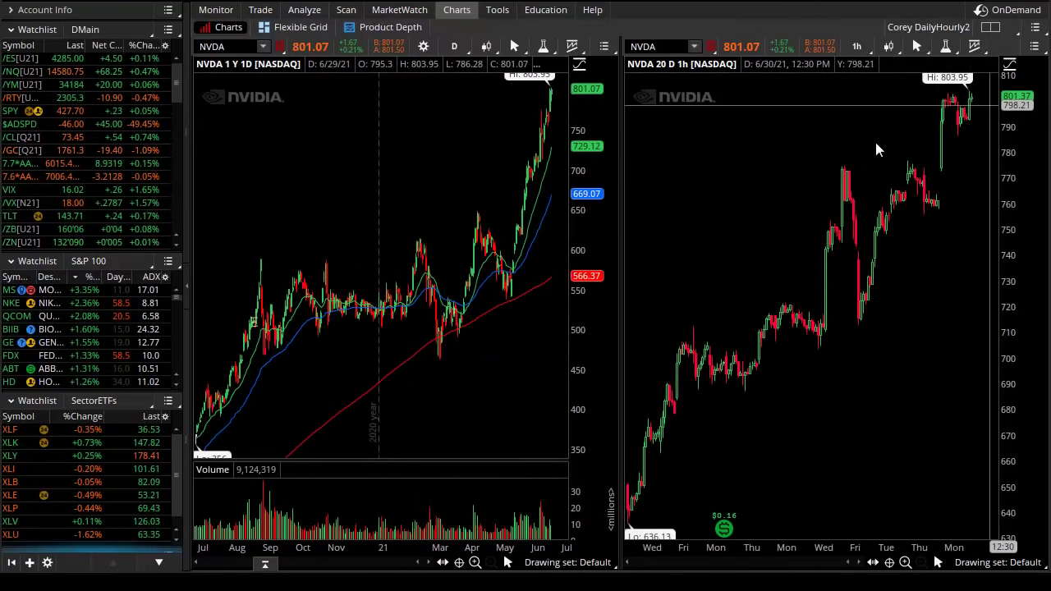
type("ADBE")
key("Return")
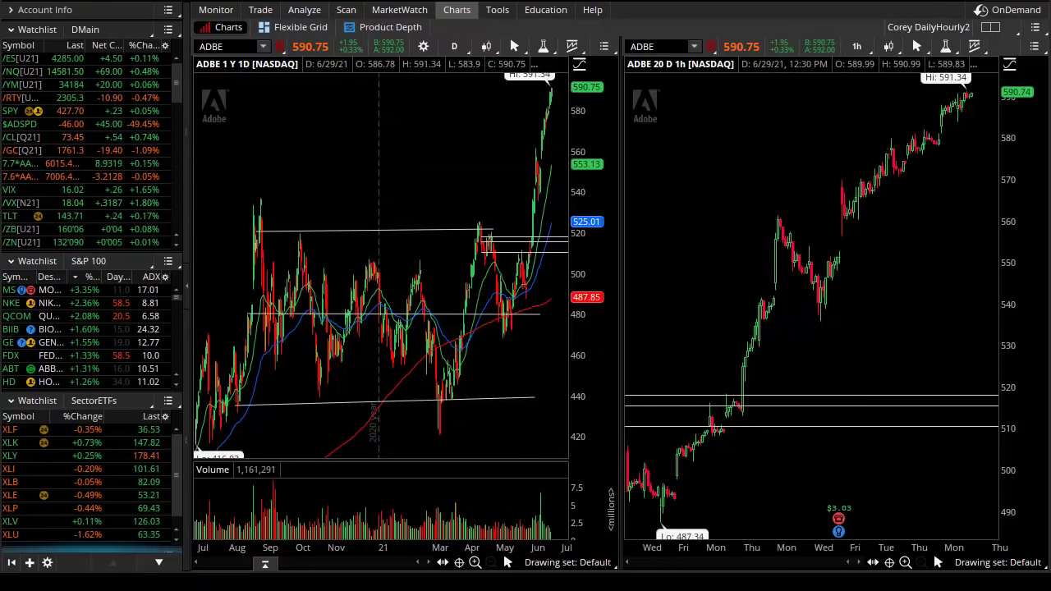
Step: Bring up NKE from the S&P 100 watchlist and examine its June daily candles around the entry, target and stop marks, then restore the full-year view
left_click(32, 303)
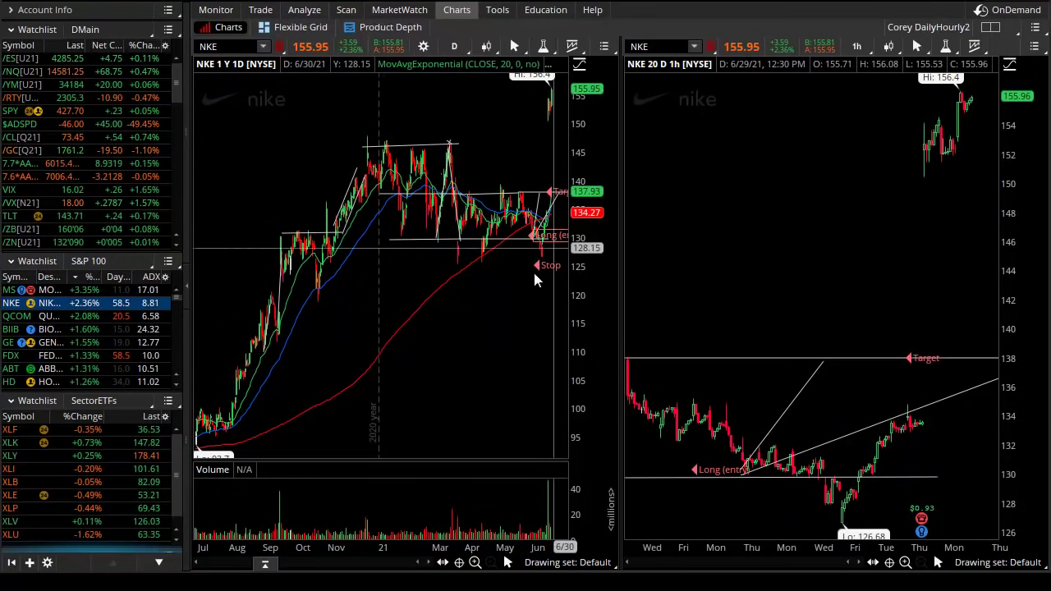
mouse_move(504, 277)
left_mouse_down()
mouse_move(678, 286)
mouse_move(502, 296)
left_mouse_up()
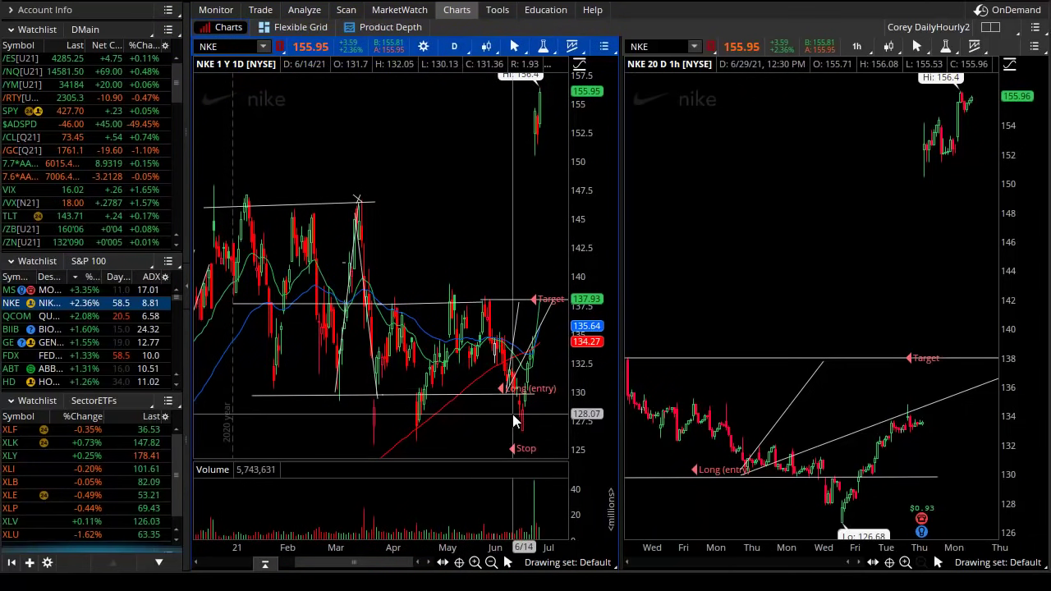
mouse_move(505, 402)
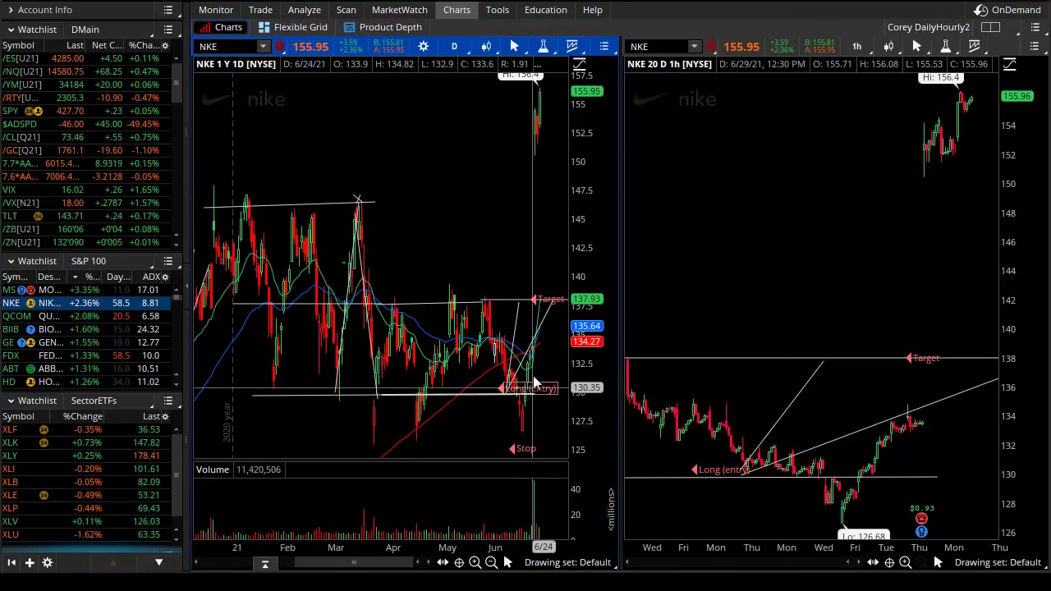
scroll(542, 405, "up", 3)
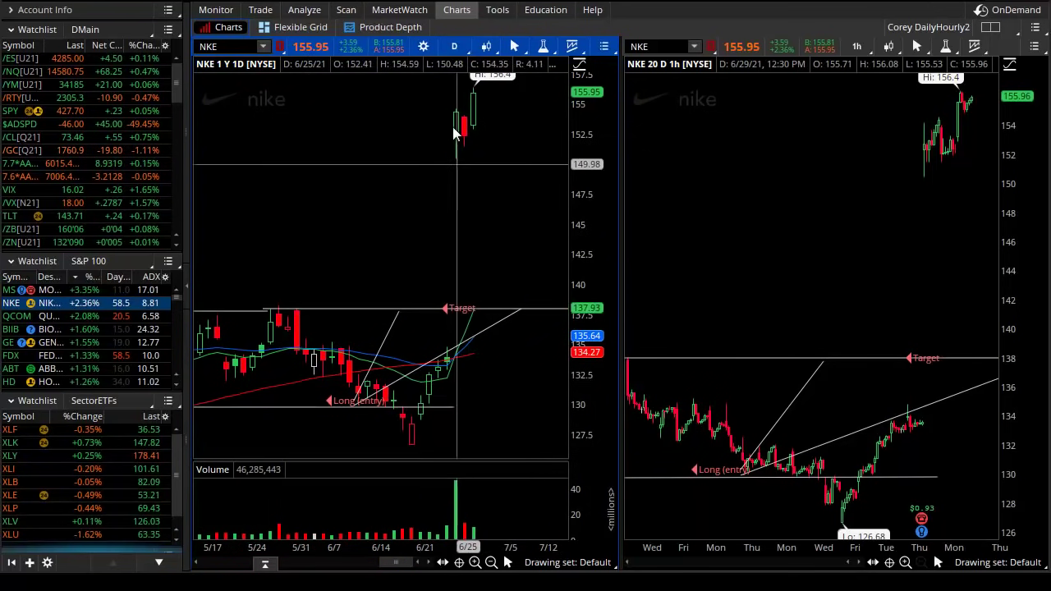
scroll(483, 147, "down", 3)
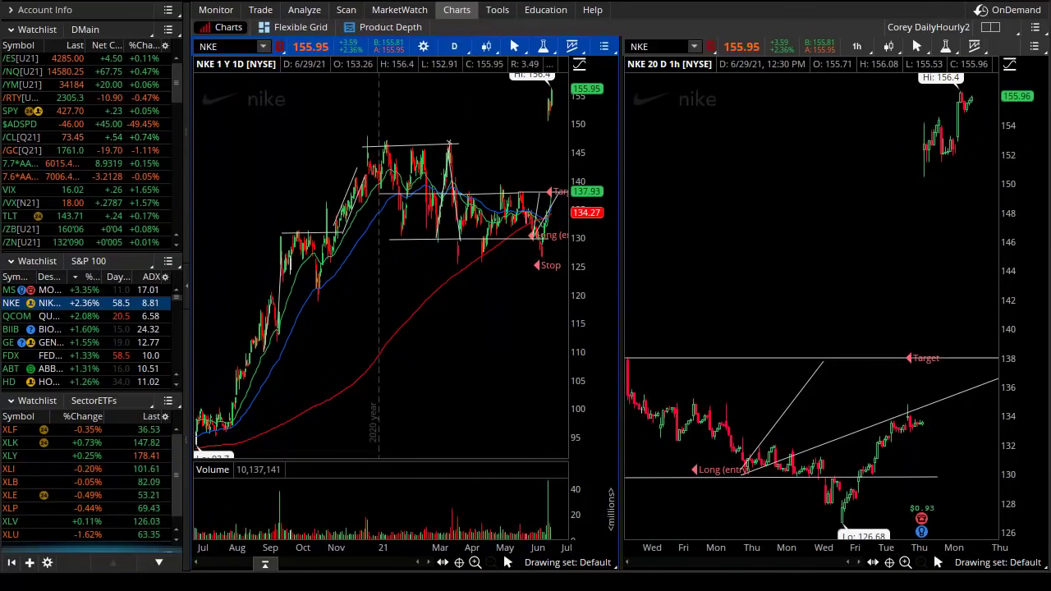
Step: Review the daily and hourly charts of COST, followed by those of TGT
type("COST")
key("Return")
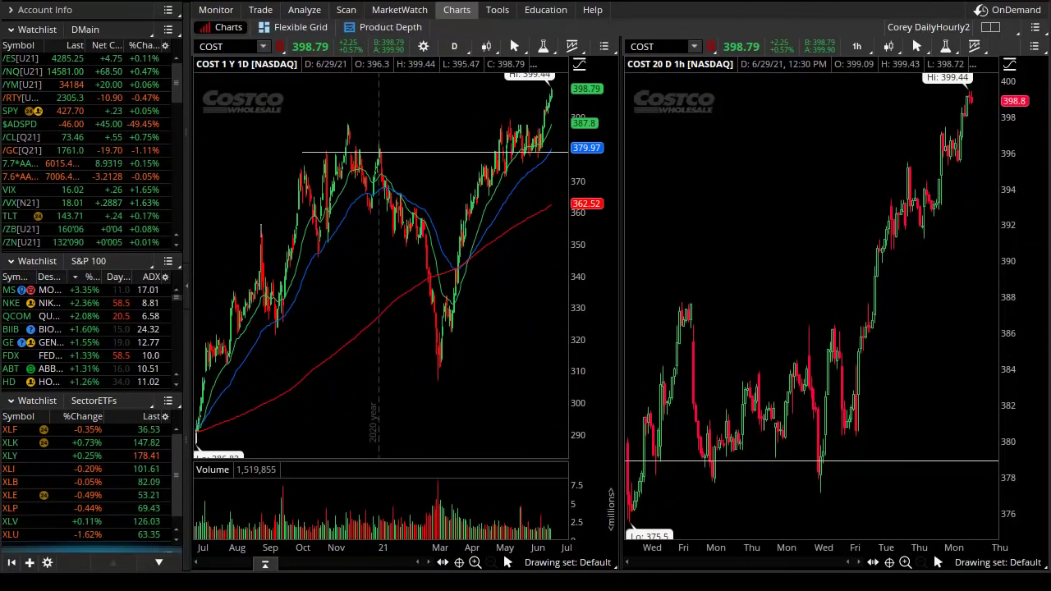
type("TGT")
key("Return")
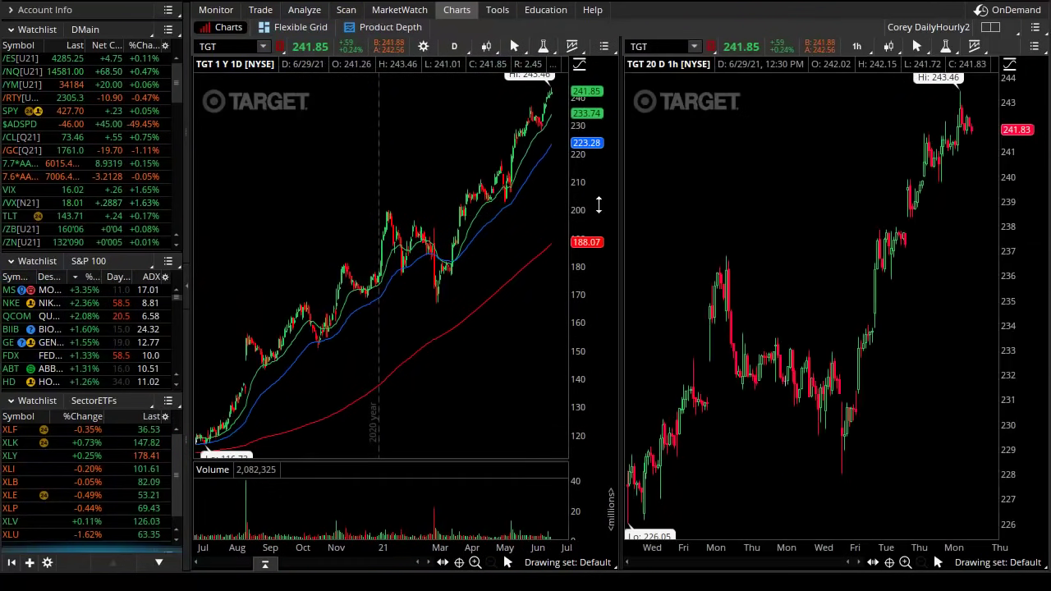